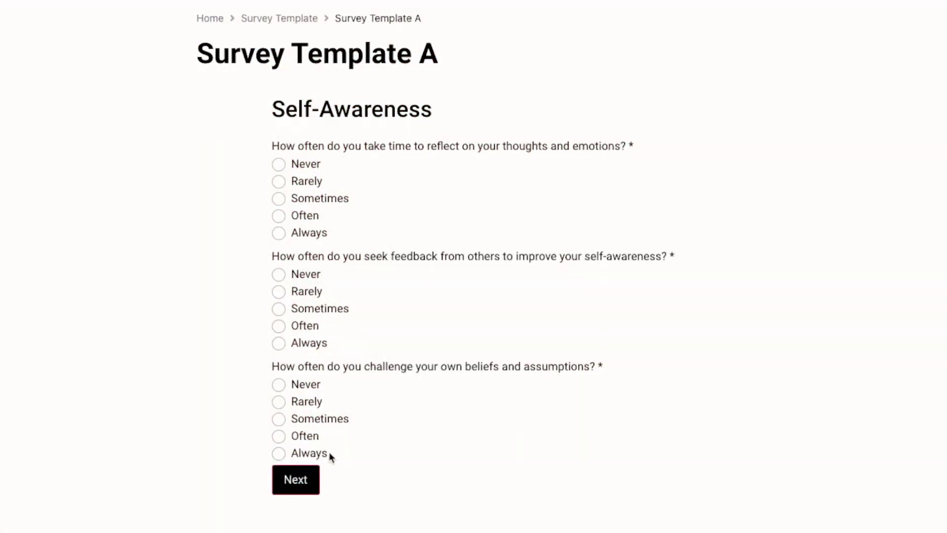
- On the Survey Template A page, select Never for the first Self-Awareness question
click(304, 164)
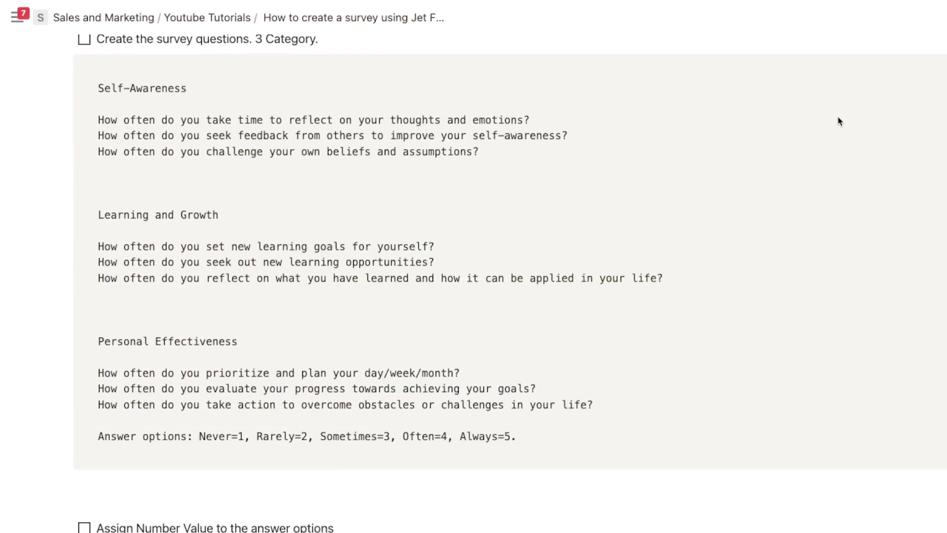
scroll(841, 122, up, 1)
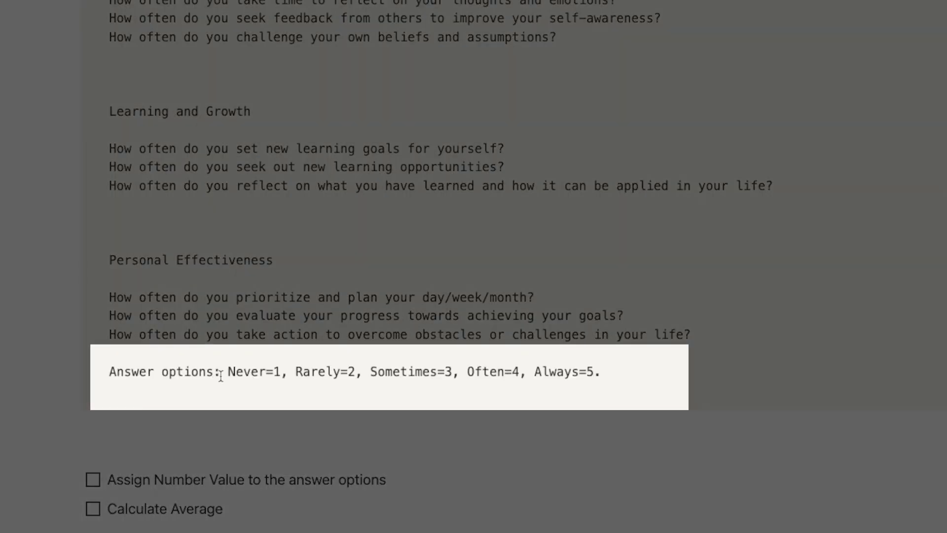
drag(197, 443, 517, 455)
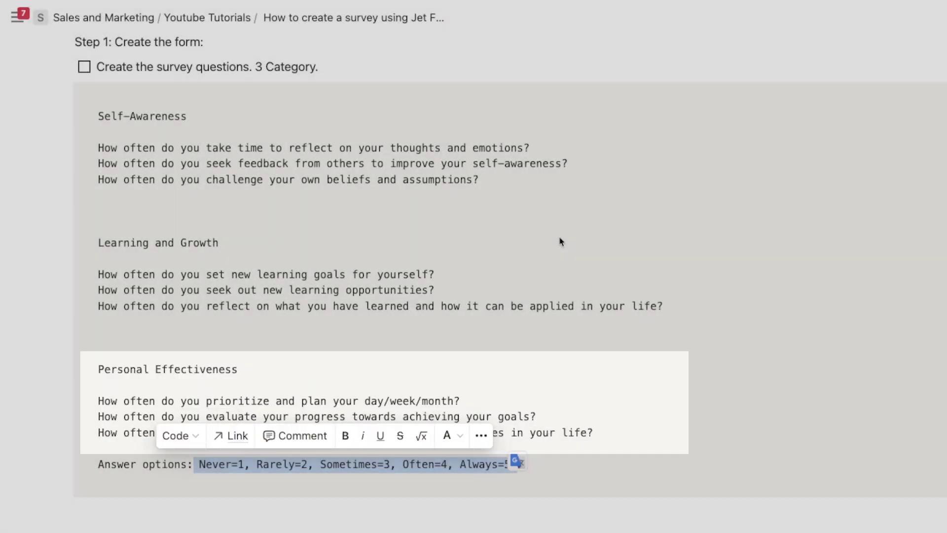
click(556, 238)
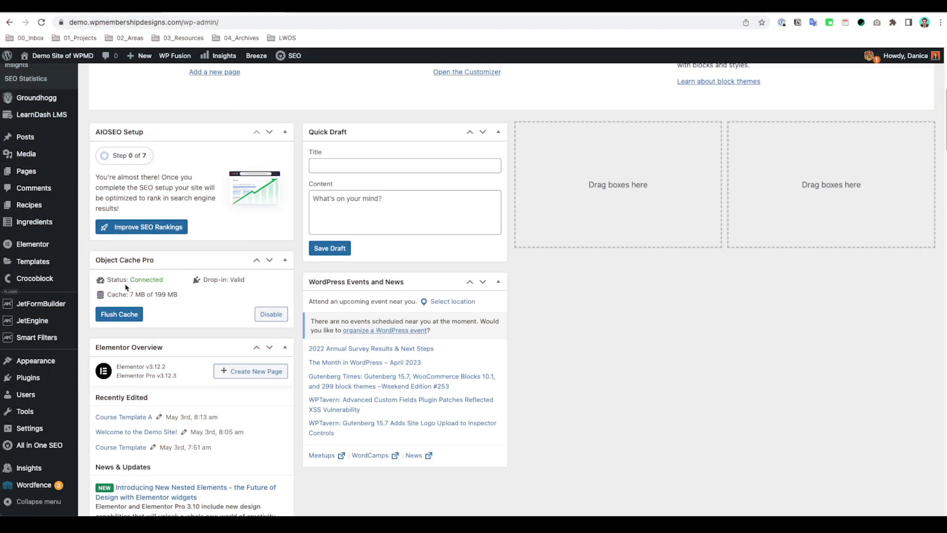
- Go to the JetFormBuilder Forms list from the admin sidebar to begin a new form
scroll(125, 287, down, 1)
mouse_move(40, 307)
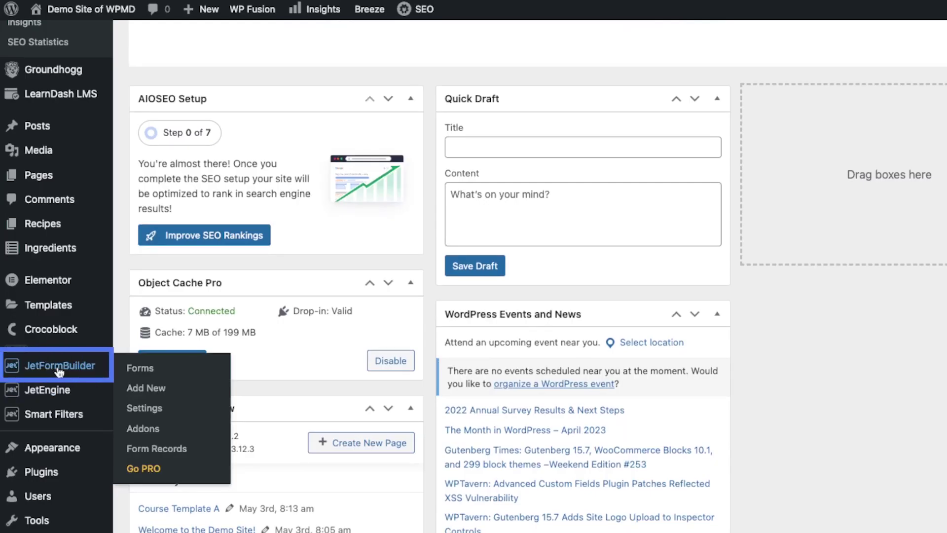
click(140, 369)
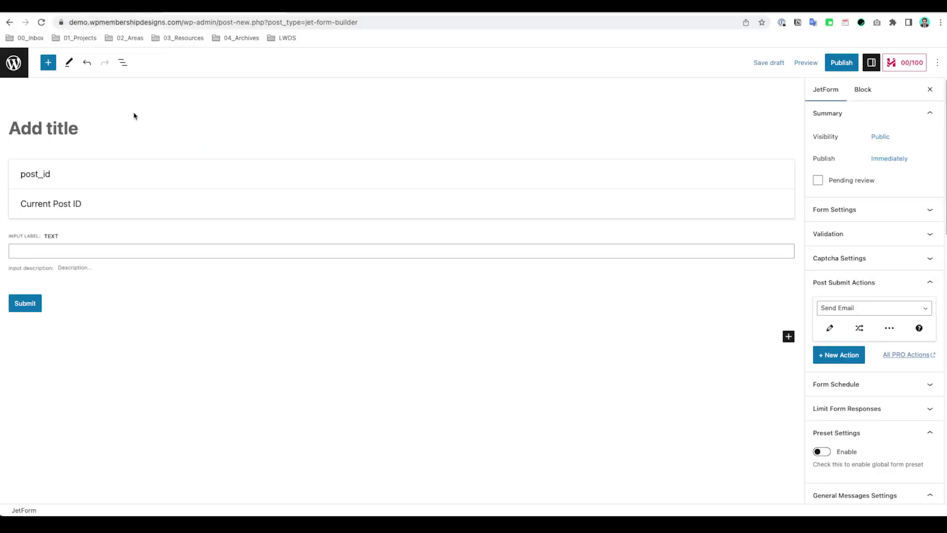
- Title the form 'Survey Template A' and copy the Self-Awareness category name from the notes
text(Survey Temp)
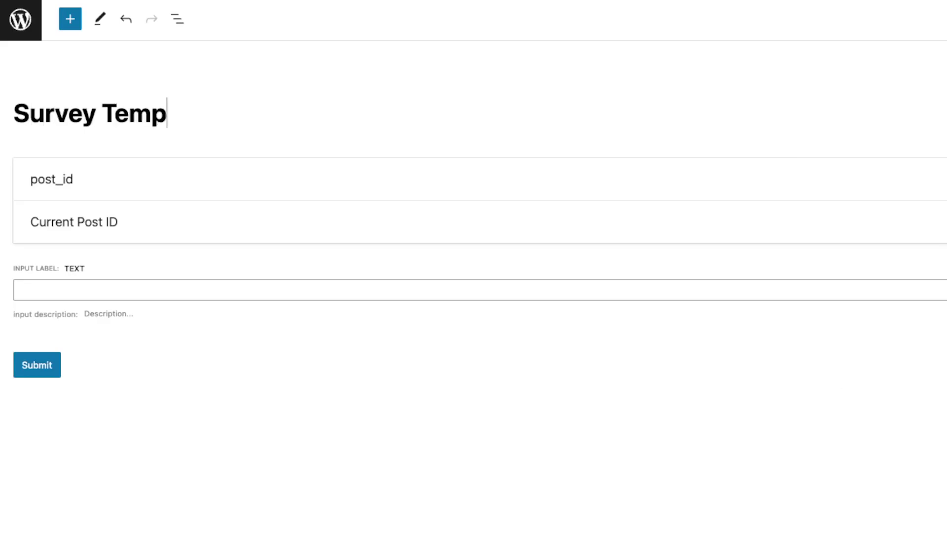
text(late A)
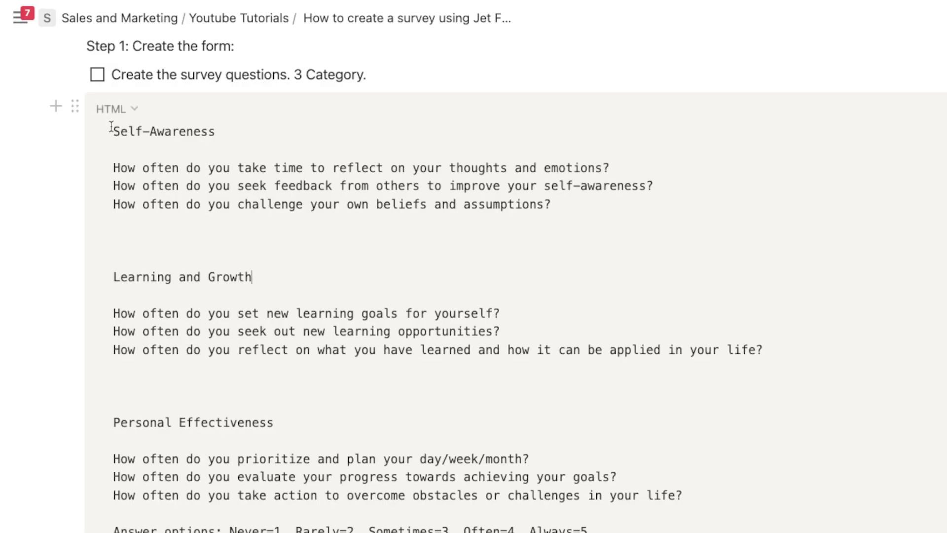
drag(111, 127, 220, 132)
key(super+c)
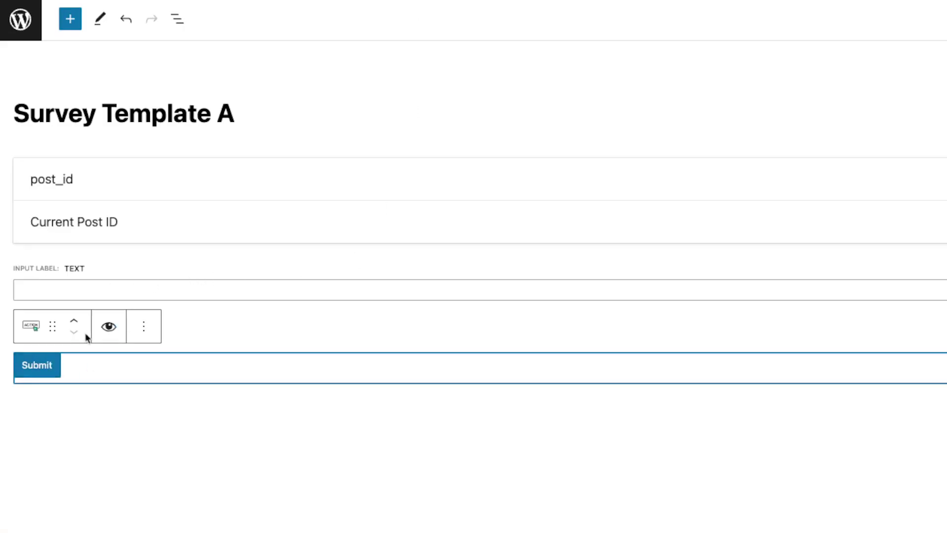
click(31, 327)
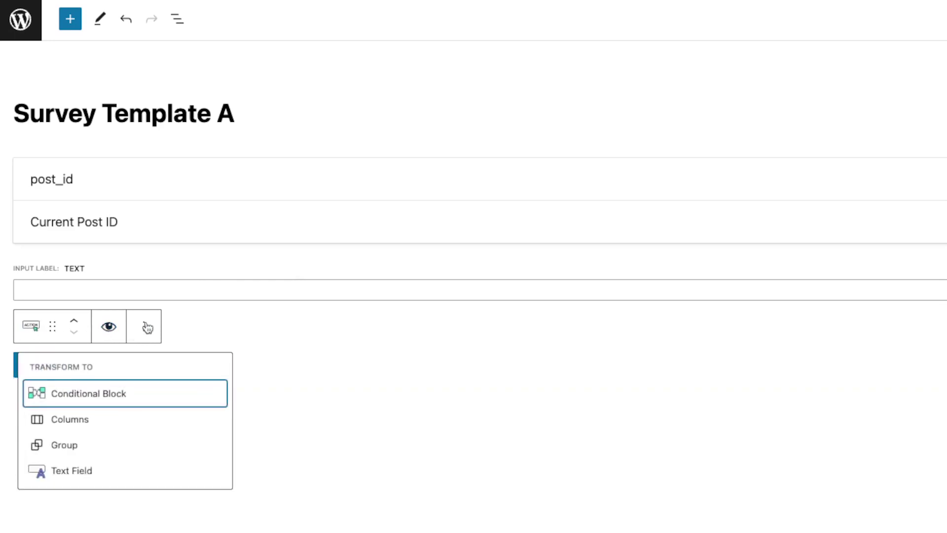
- Add a Heading block above Submit, delete the default text field, and paste 'Self-Awareness' into the heading
click(69, 22)
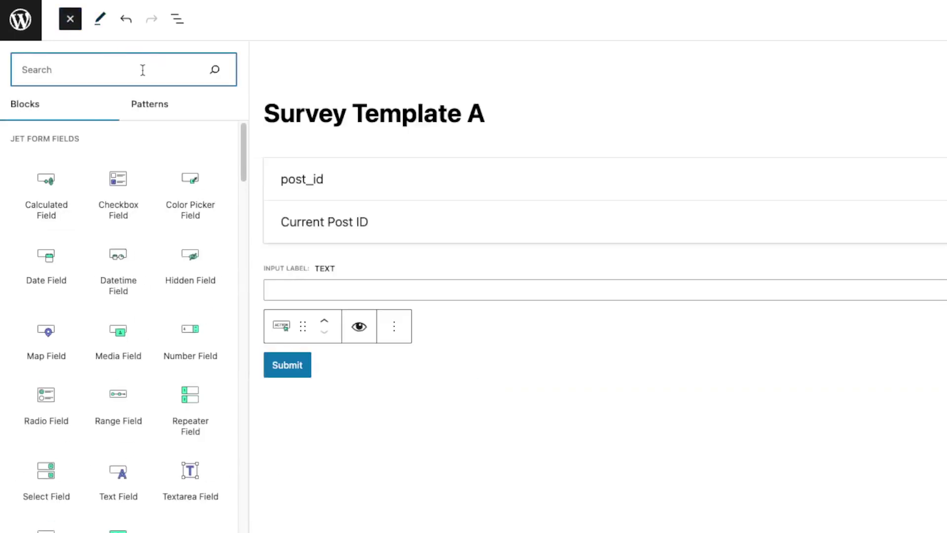
text(head)
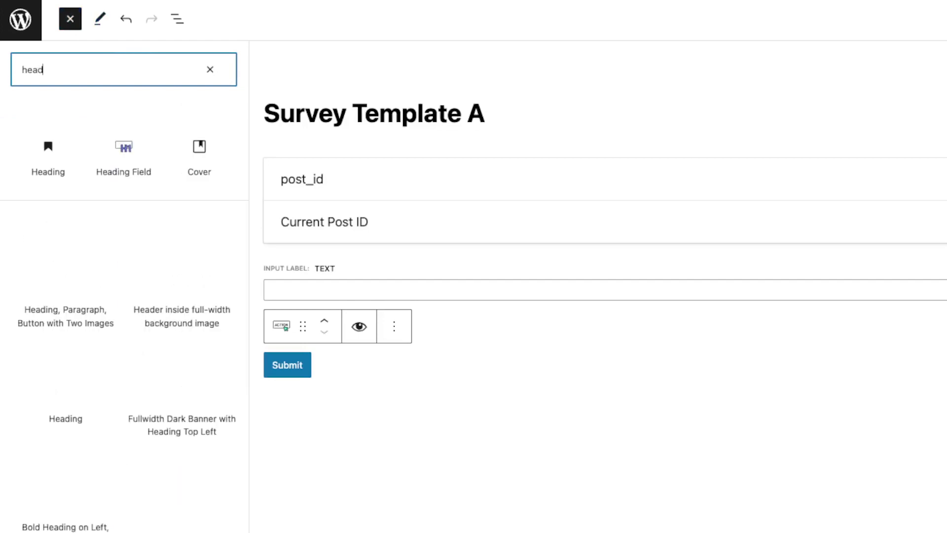
drag(46, 156, 390, 332)
click(444, 260)
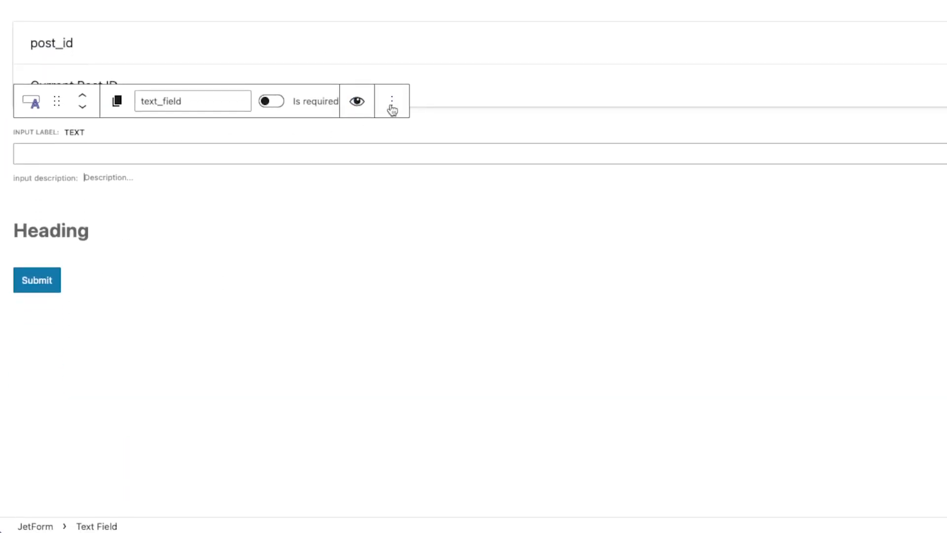
click(393, 102)
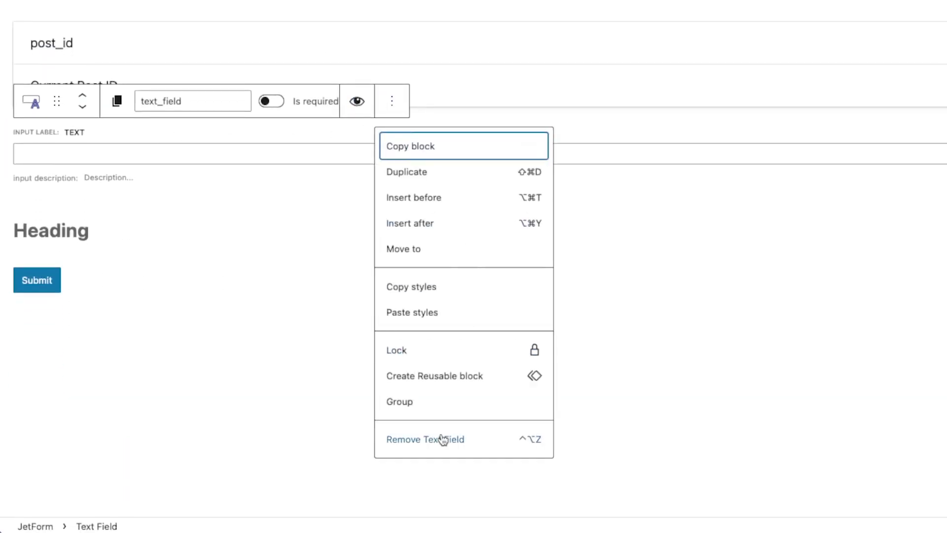
click(442, 440)
click(139, 242)
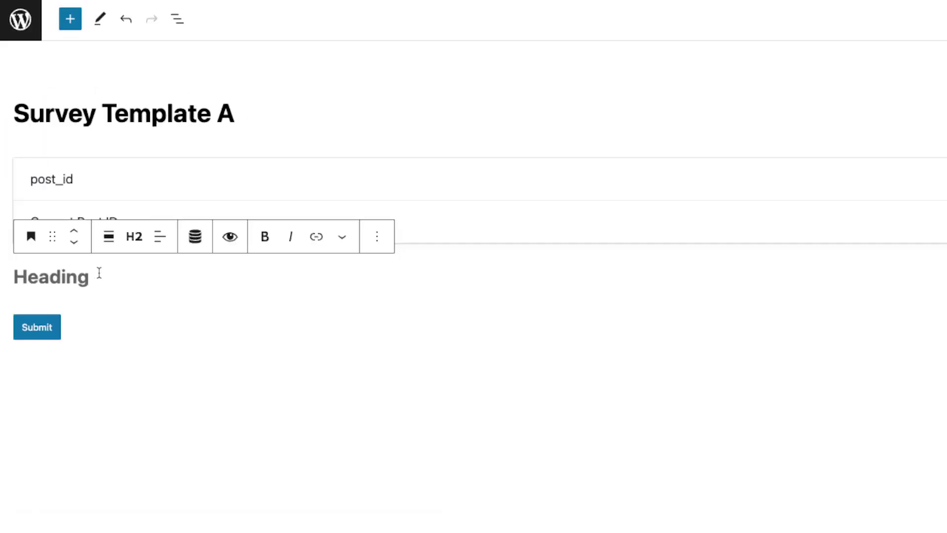
key(super+v)
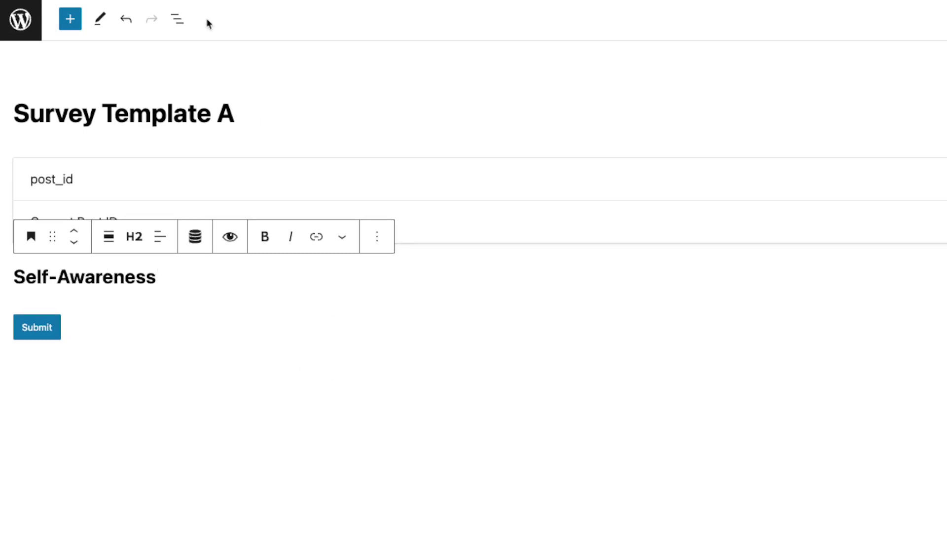
- Copy the first Self-Awareness question from the survey notes
key(super+Tab)
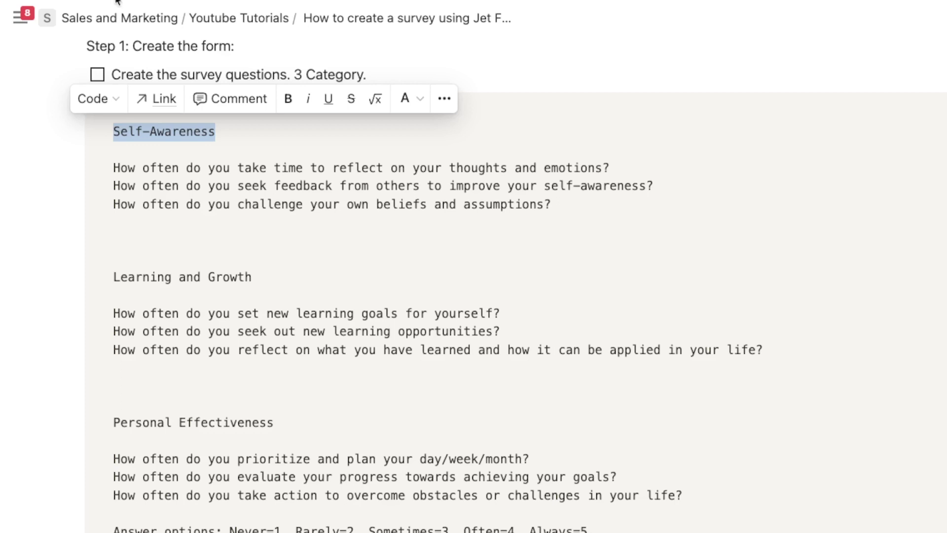
click(233, 166)
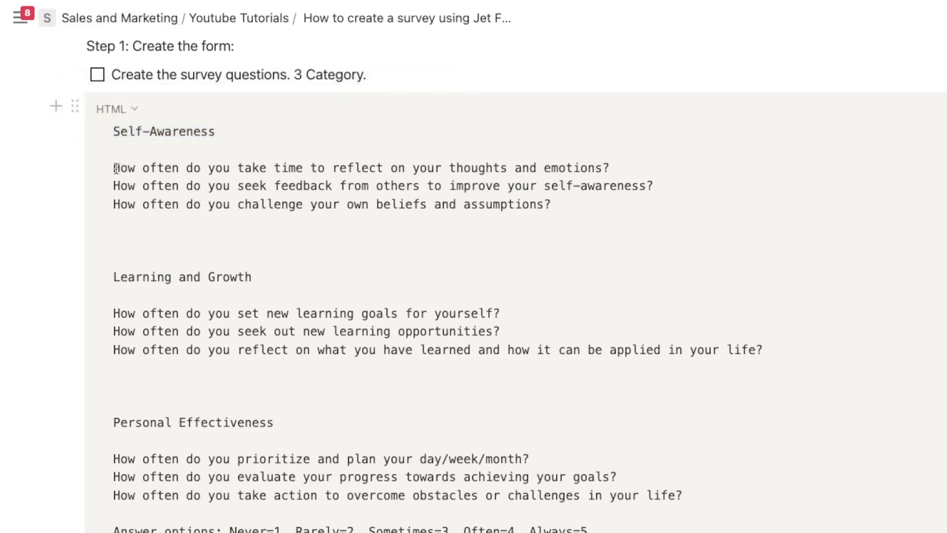
drag(113, 168, 614, 168)
key(super+Tab)
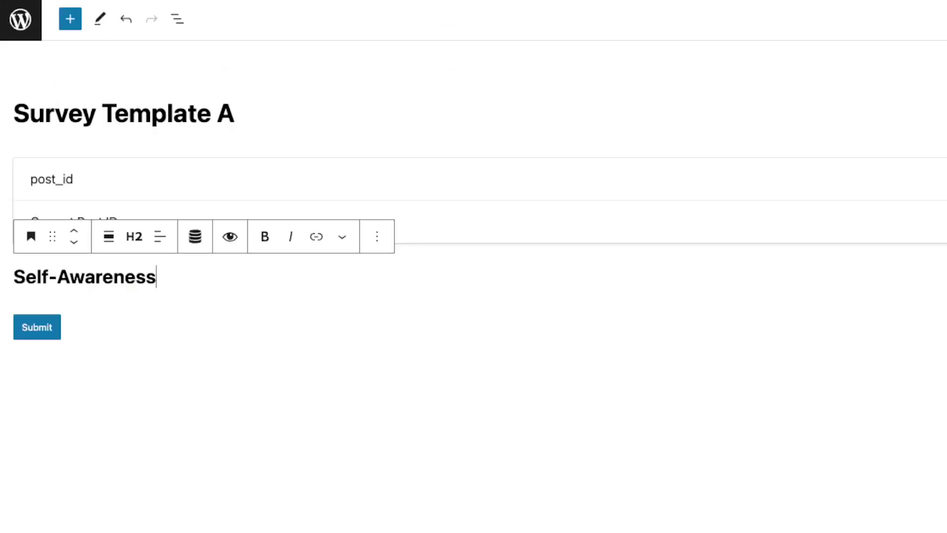
click(69, 19)
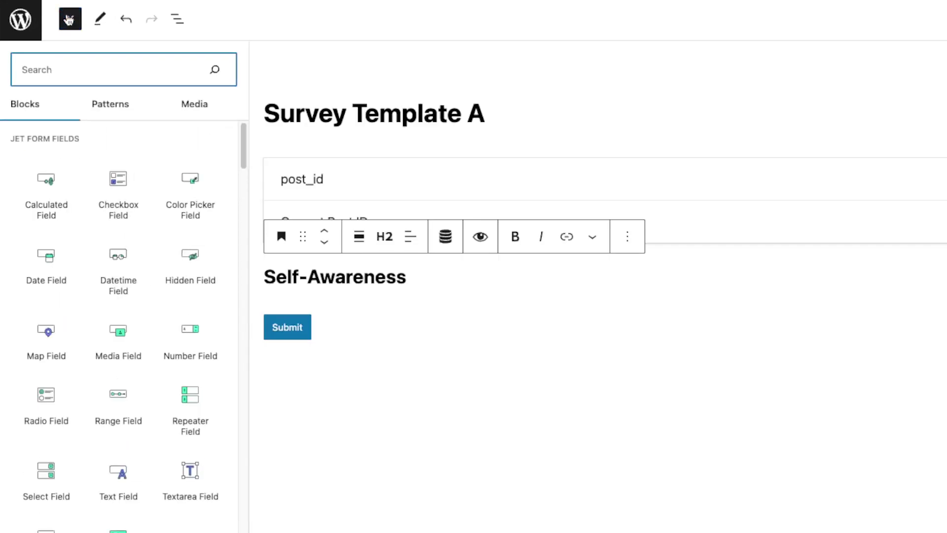
- Add a Radio Field below the heading, labelled with the question about reflecting on thoughts and emotions
text(radio)
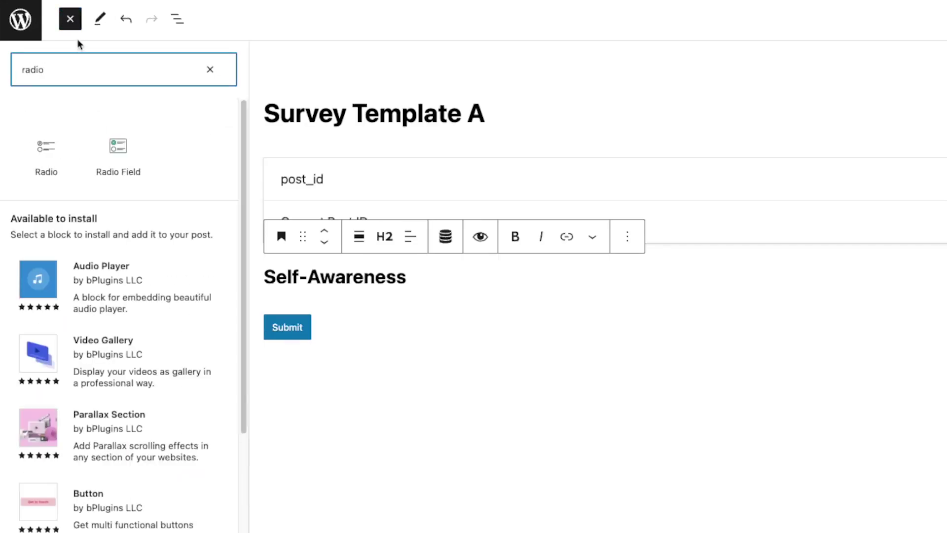
drag(118, 155, 360, 292)
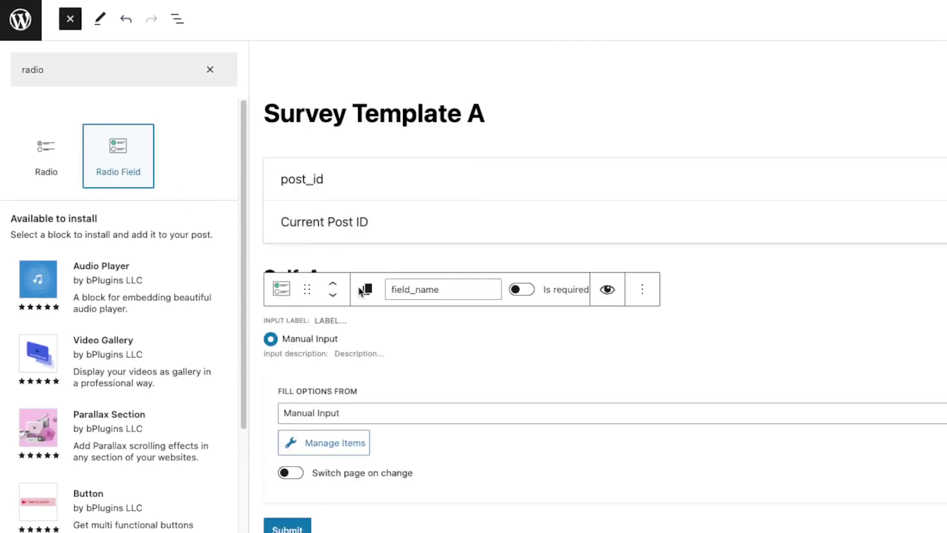
click(425, 353)
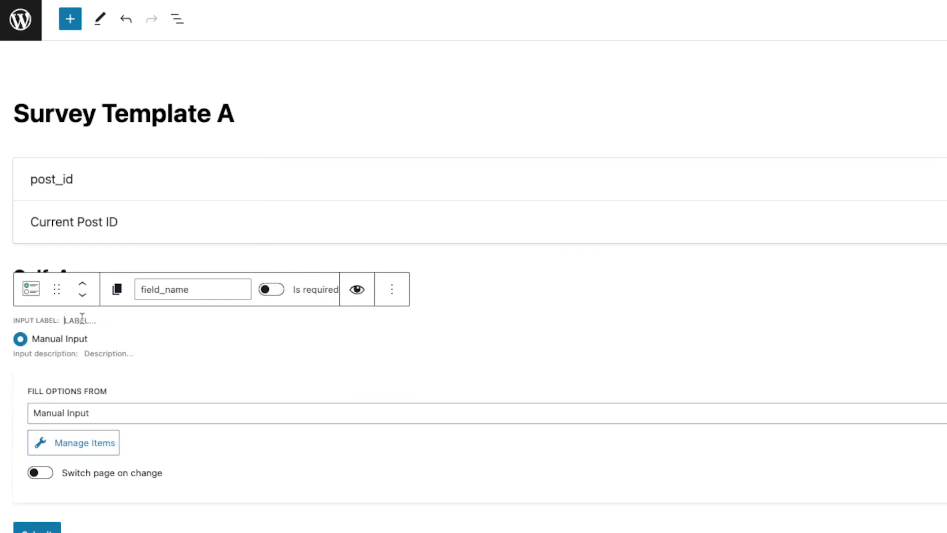
click(102, 322)
text(HOW OFTEN DO YOU TAKE TIME TO REFLECT ON YOUR THOUGHTS AND EMOTIONS?)
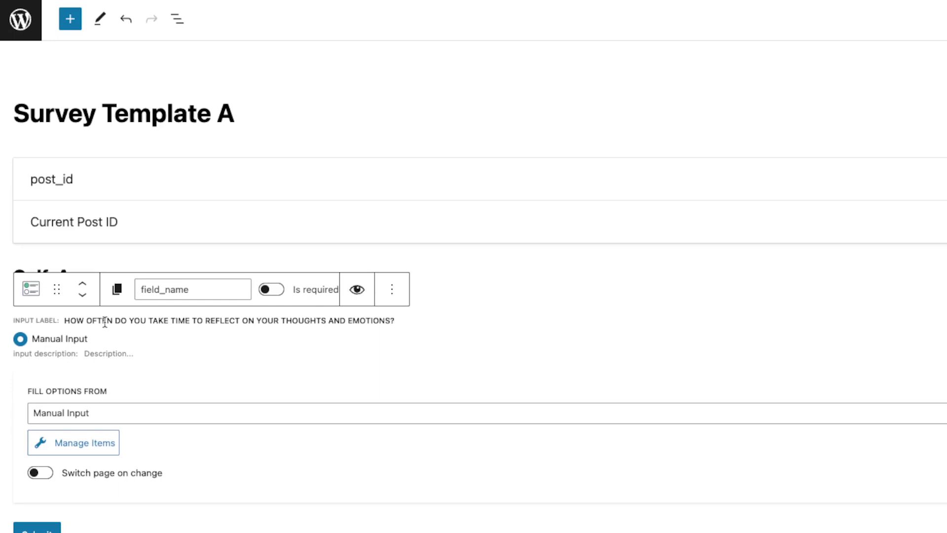
- Copy the answer option 'Never' from the survey notes
key(super+Tab)
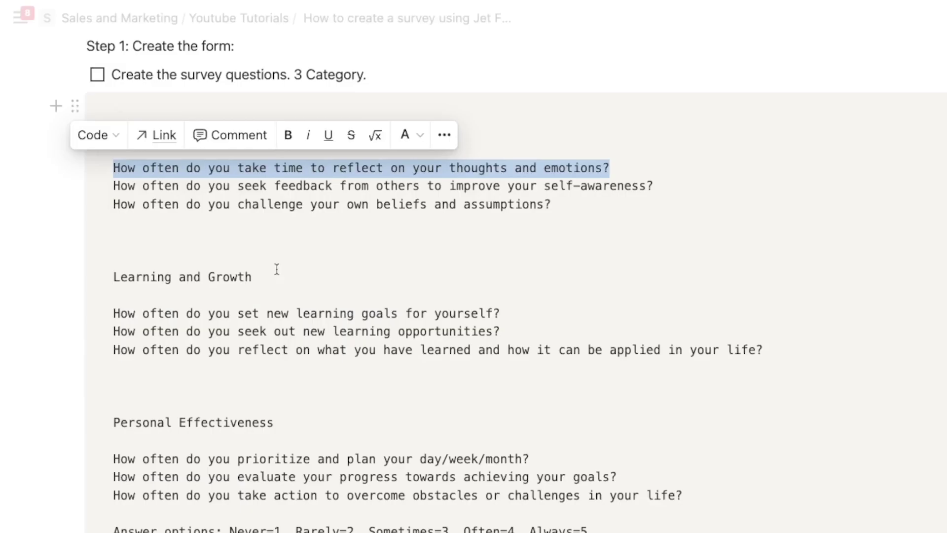
key(super+Tab)
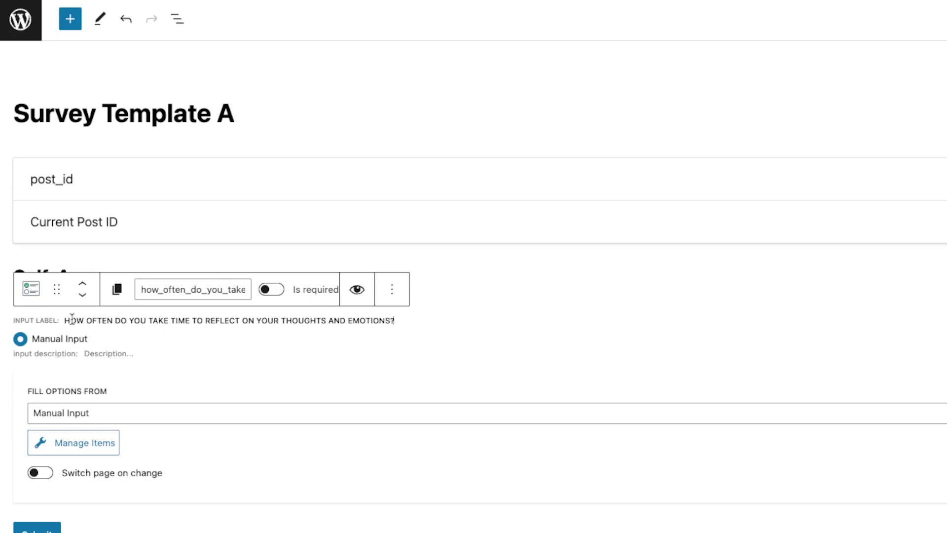
key(alt+Tab)
scroll(257, 306, down, 5)
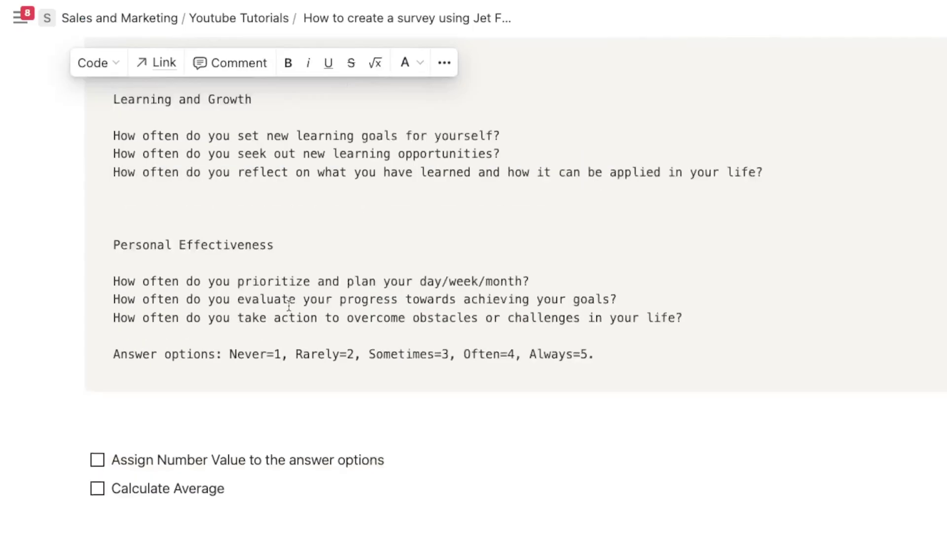
drag(231, 308, 269, 309)
key(ctrl+c)
key(alt+Tab)
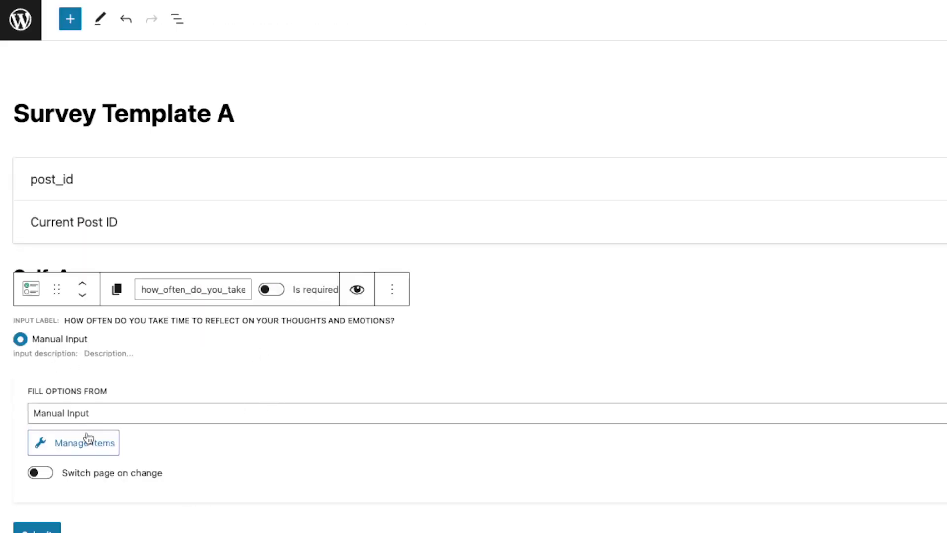
- Add the first radio option 'Never' with value 1 and calculate 1
click(85, 443)
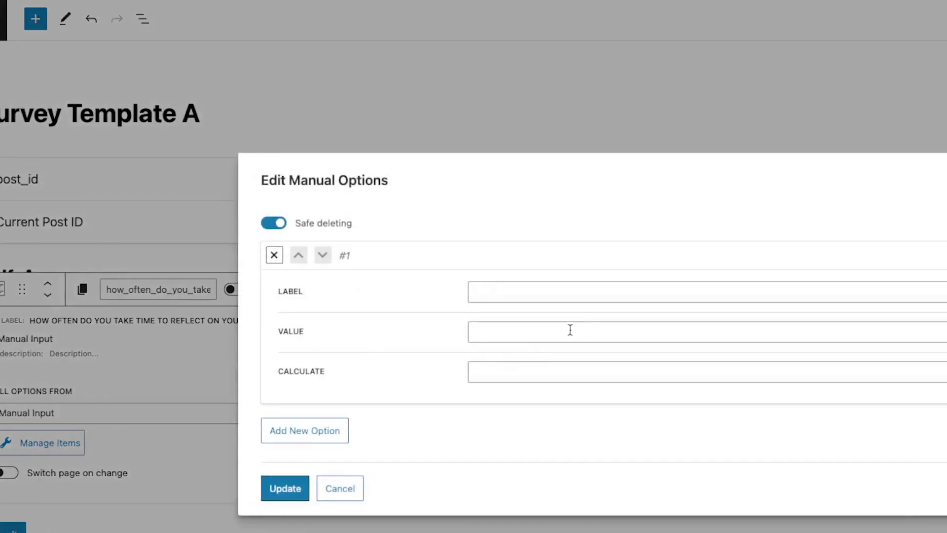
click(607, 286)
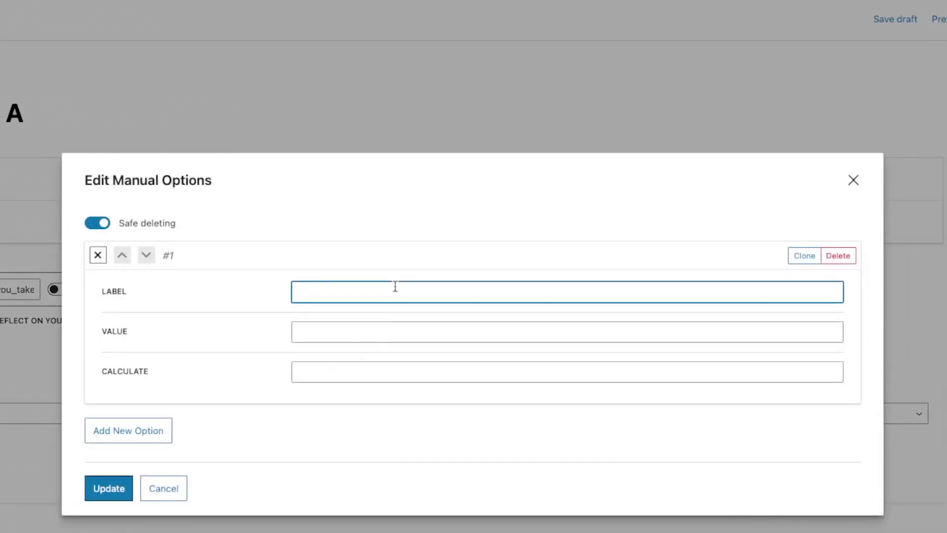
key(ctrl+v)
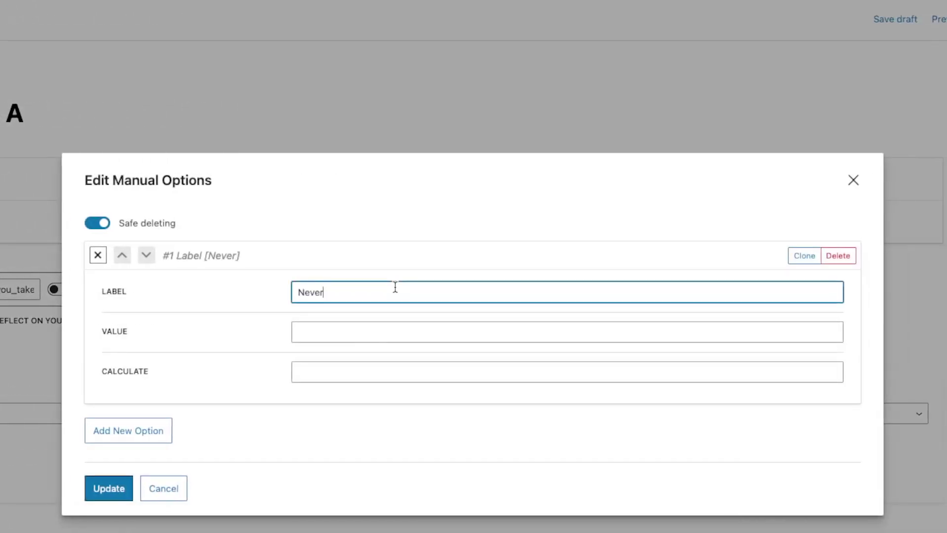
click(349, 333)
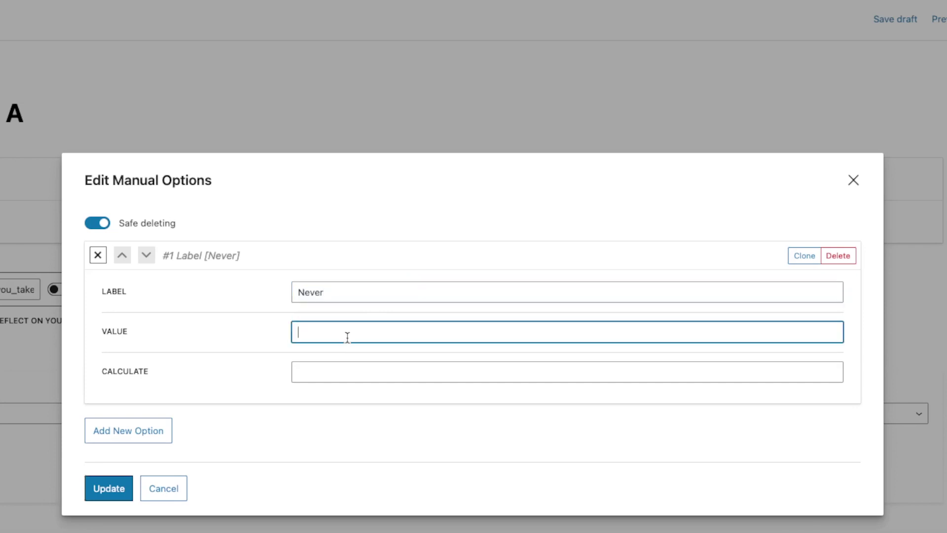
text(1)
click(340, 373)
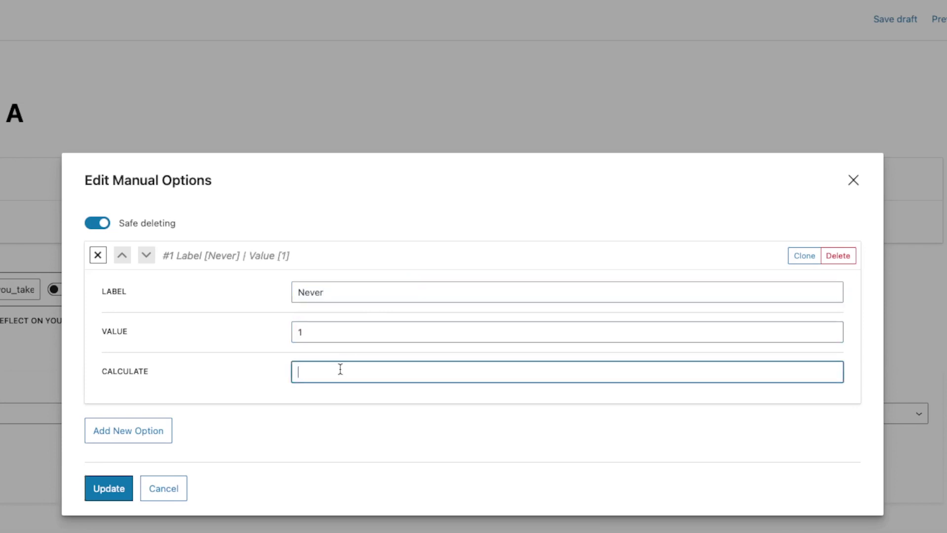
text(1)
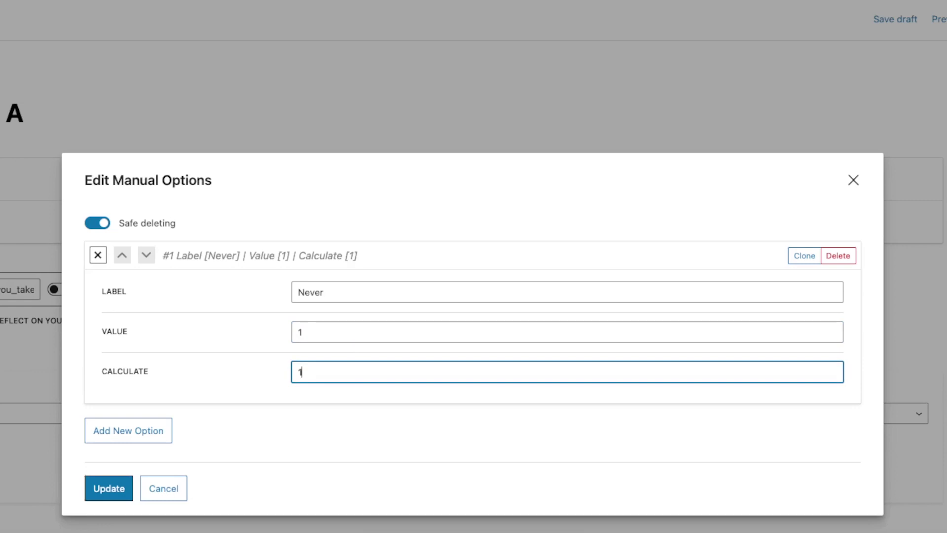
click(310, 490)
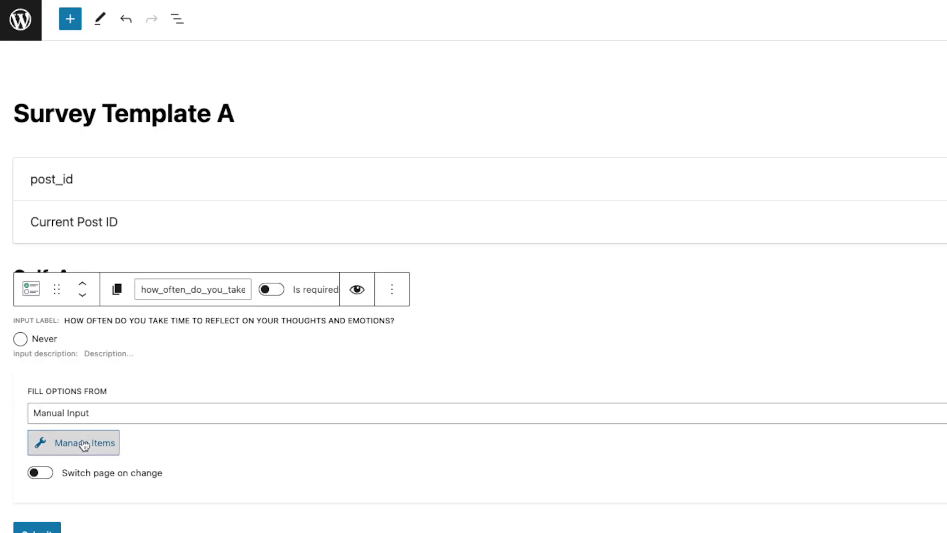
- Duplicate the Never option and change the copy to 'Rarely' with value 2 and calculate 2
click(83, 443)
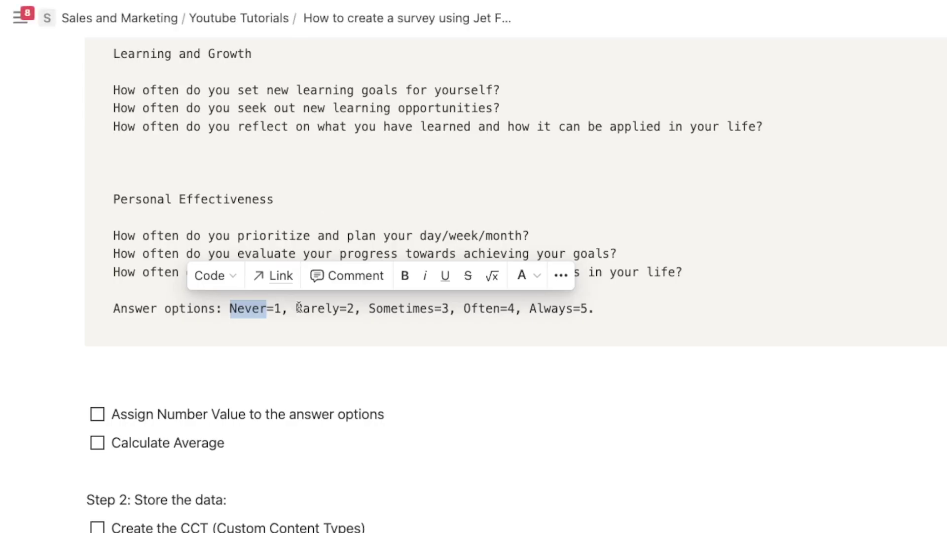
drag(298, 308, 339, 308)
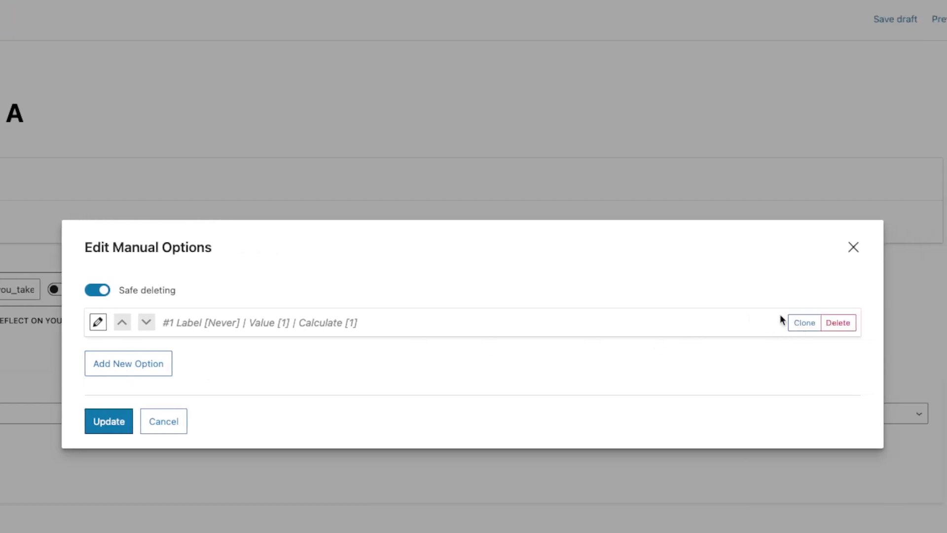
click(796, 325)
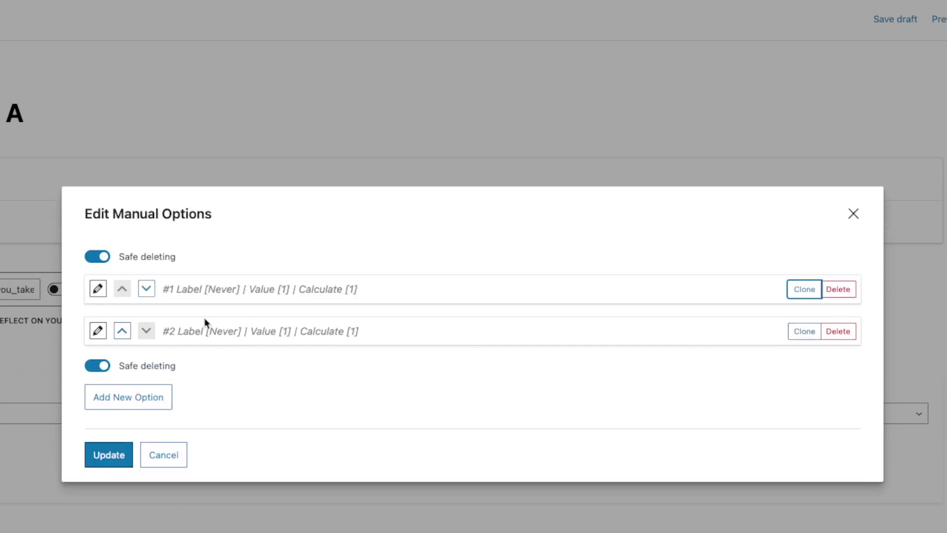
click(98, 331)
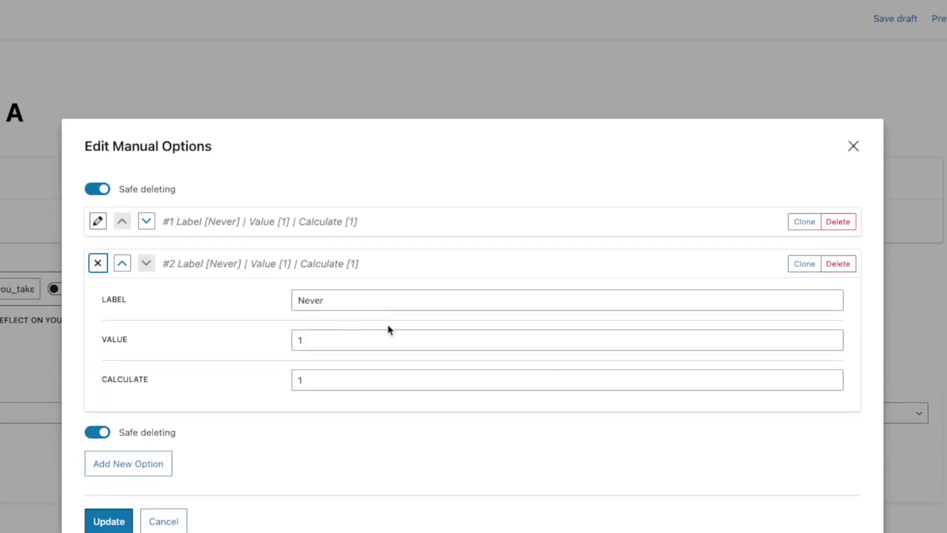
double_click(385, 247)
text(Rarely)
double_click(322, 269)
text(2)
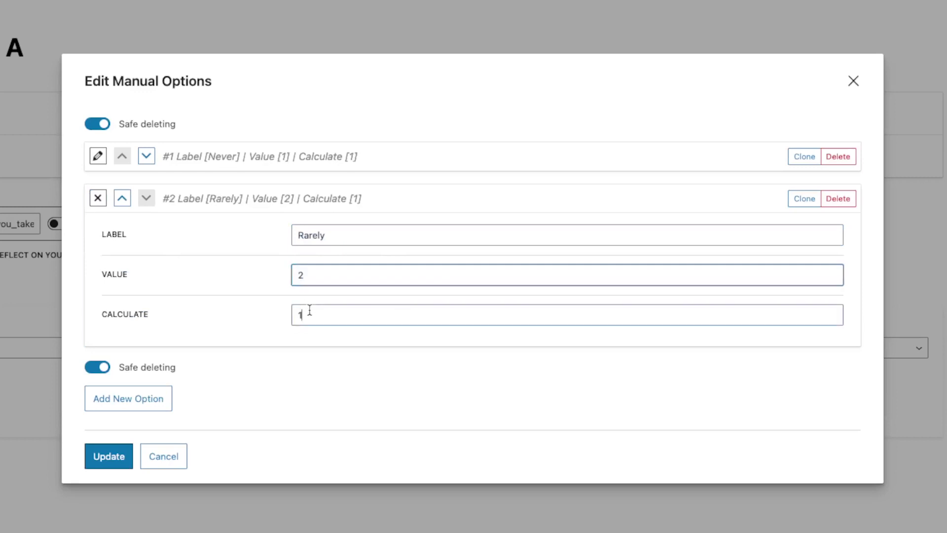
double_click(308, 314)
text(2)
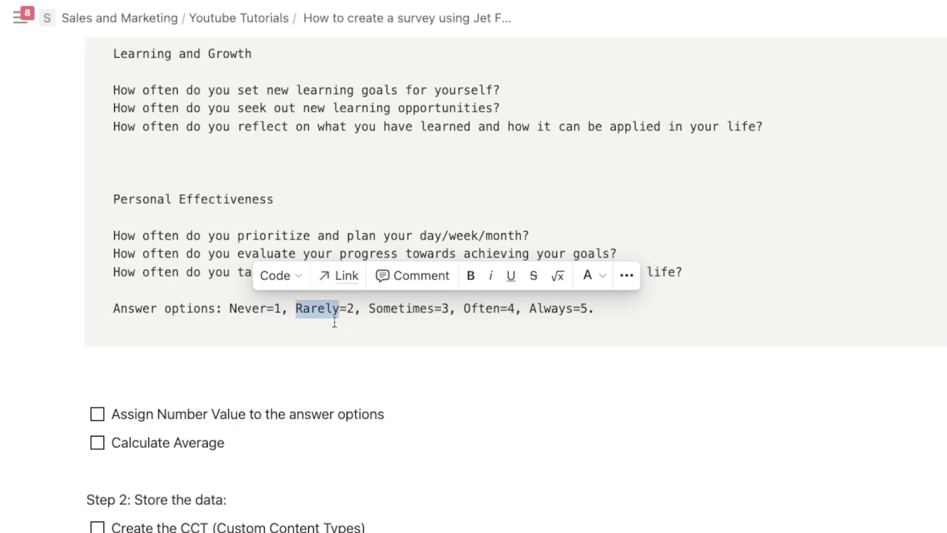
- Add a third empty option and reorder the list so Never comes first, followed by Rarely
click(372, 307)
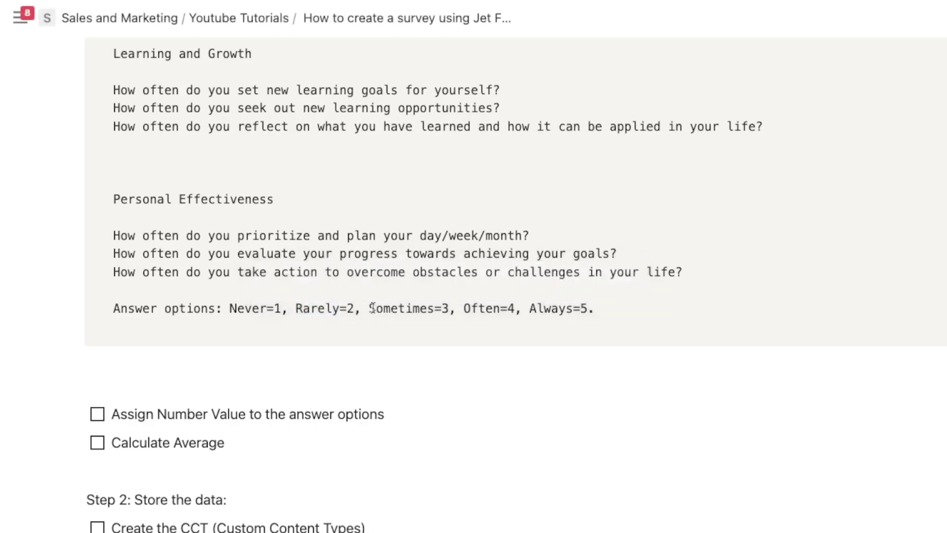
drag(373, 308, 435, 308)
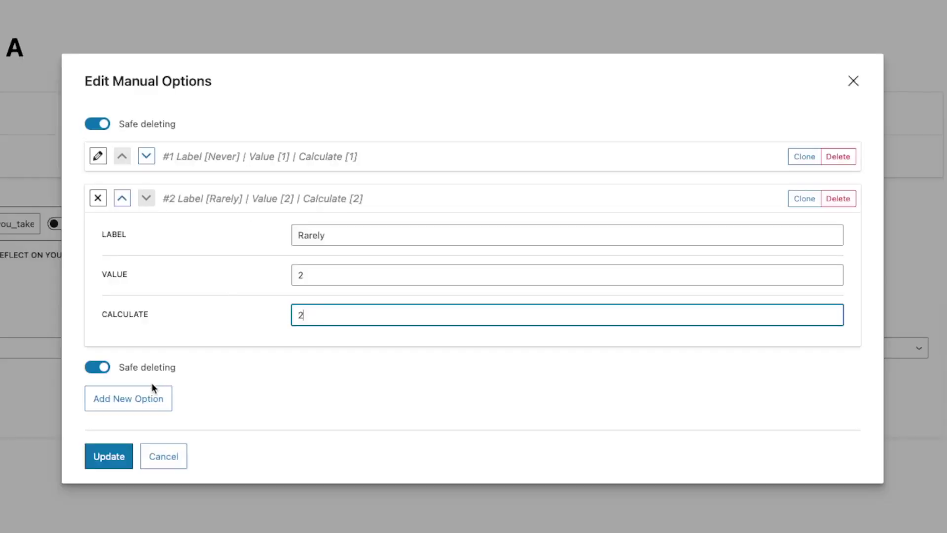
click(152, 393)
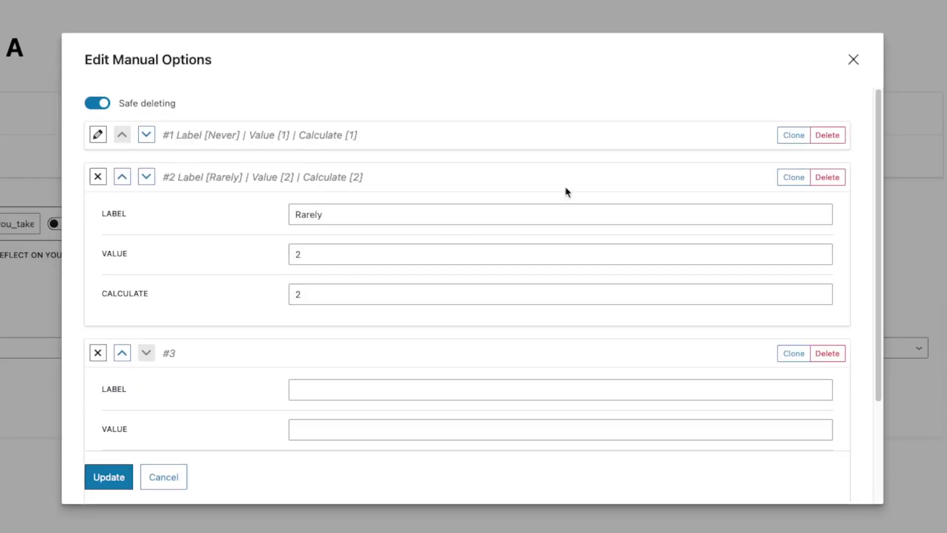
click(122, 176)
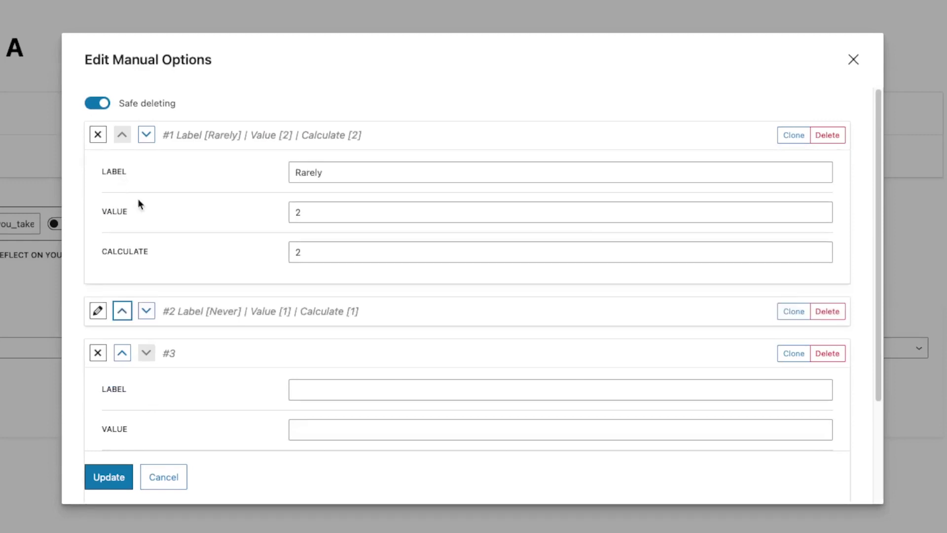
click(146, 311)
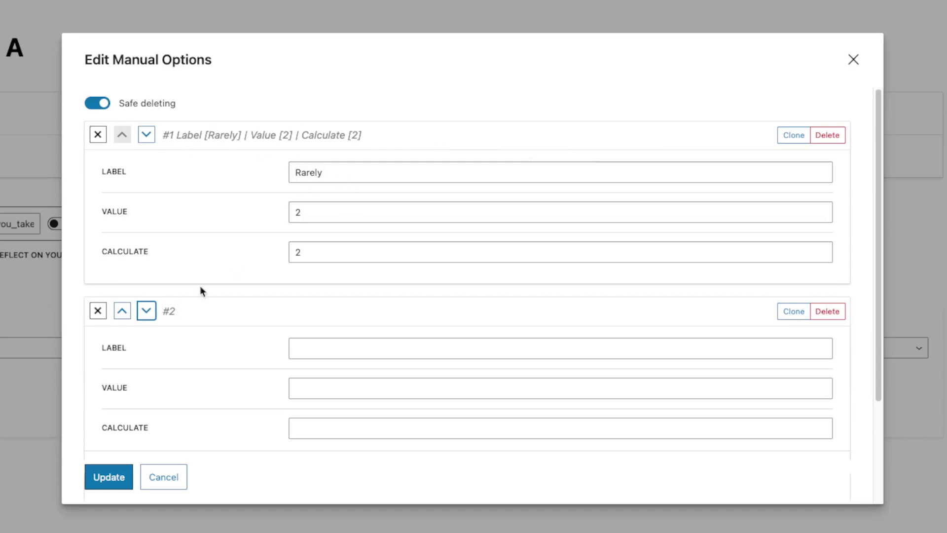
scroll(255, 284, down, 3)
scroll(286, 286, up, 3)
scroll(285, 285, down, 3)
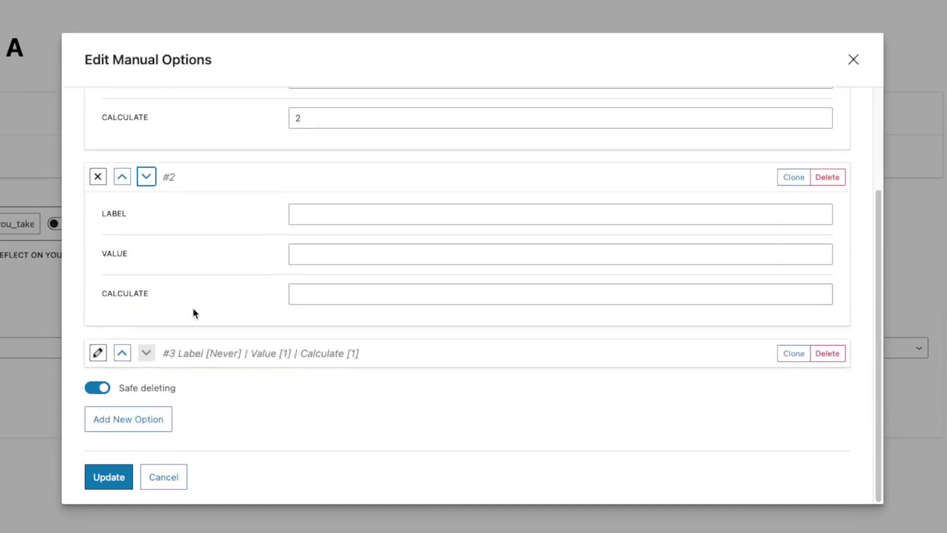
click(123, 353)
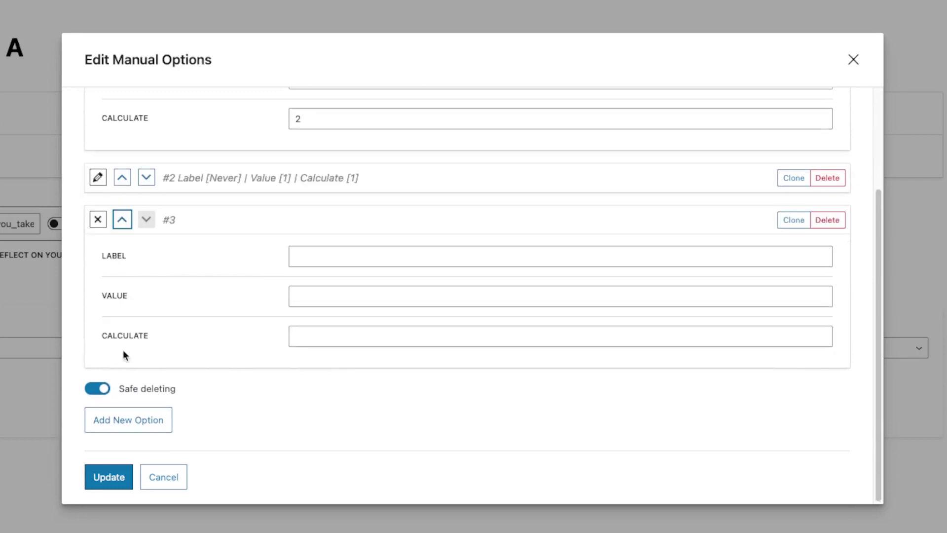
scroll(129, 295, up, 3)
click(123, 311)
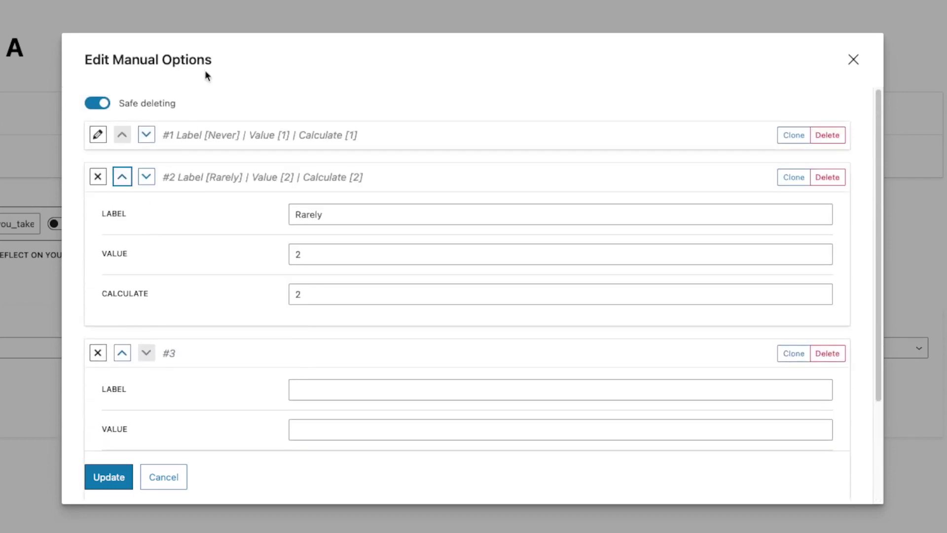
- Fill the third option as 'Sometimes' with value 3 and calculate 3
click(304, 390)
text(Sometimes)
click(311, 427)
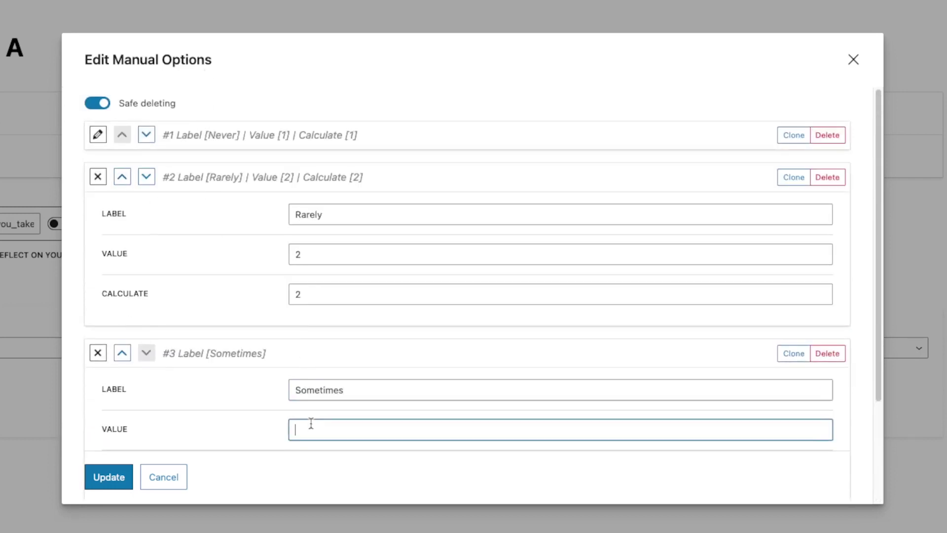
text(3)
scroll(393, 441, down, 1)
scroll(302, 371, down, 2)
key(Tab)
text(3)
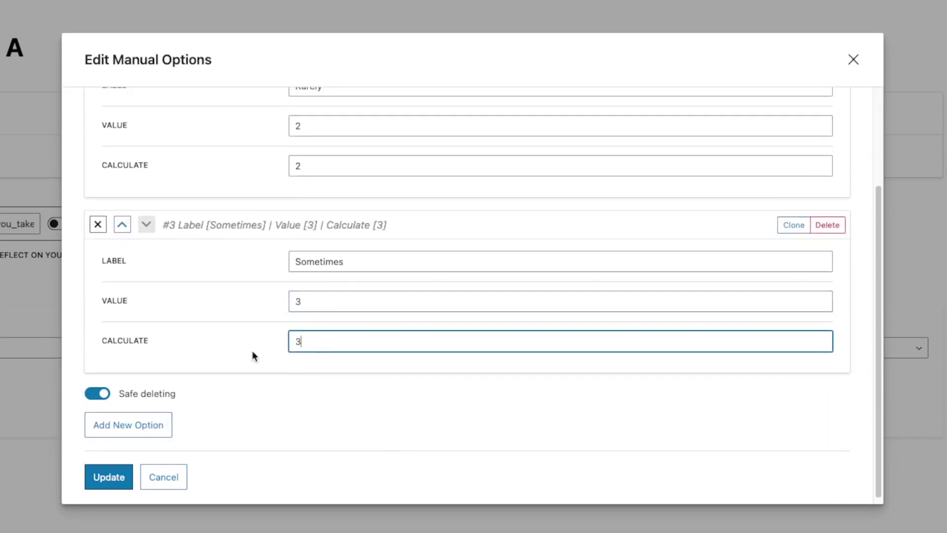
- Add a fourth option 'Often' with value 4 and calculate 4
click(104, 428)
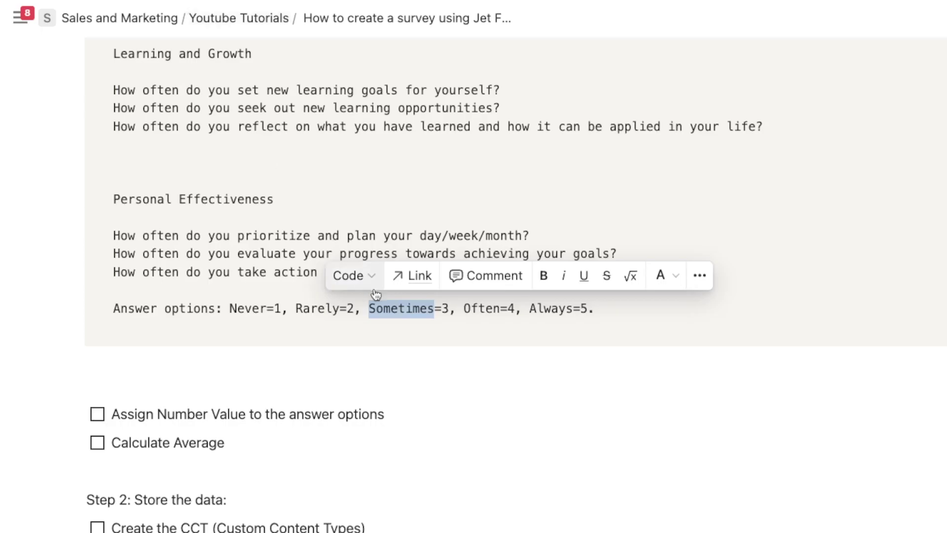
drag(460, 310, 500, 310)
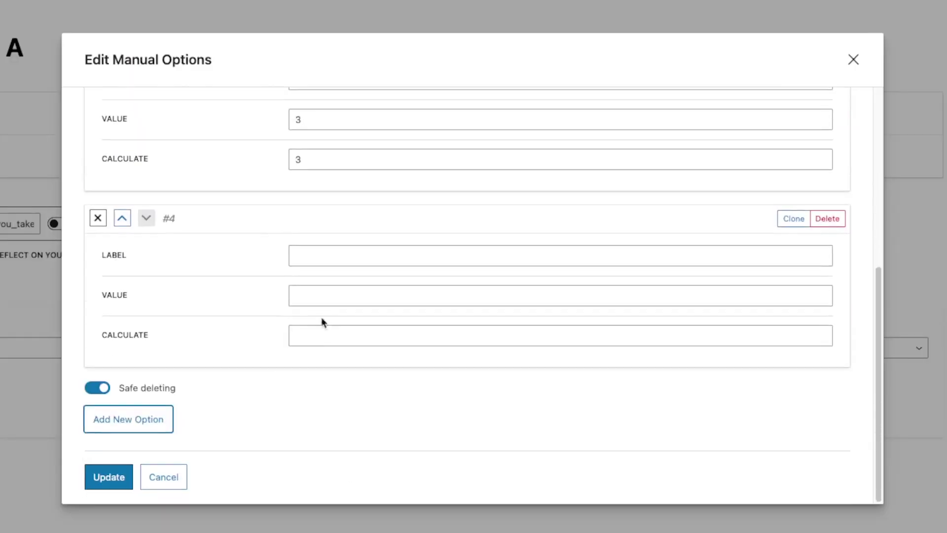
click(317, 258)
text(Often)
click(315, 300)
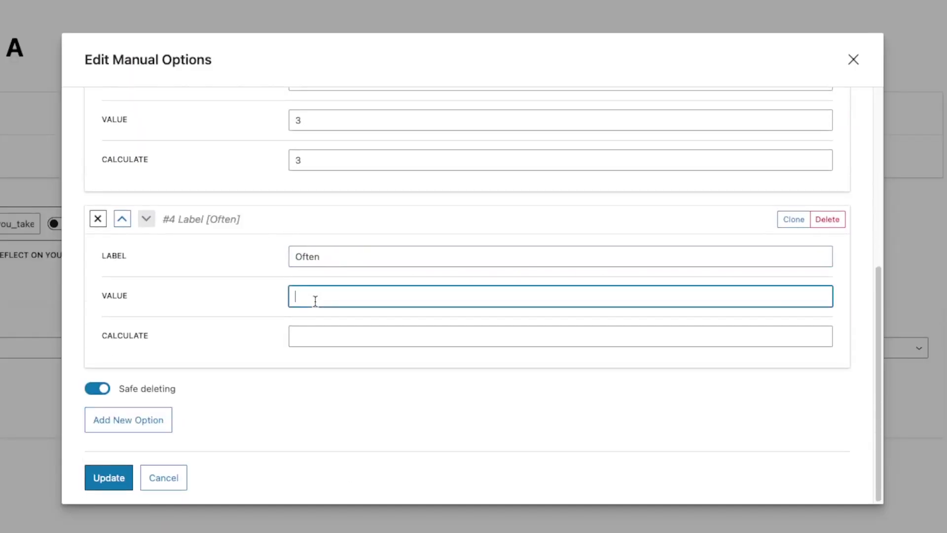
text(4)
click(326, 335)
text(4)
- Add a fifth option 'Always' with value 5 and calculate 5, then save the options
click(165, 421)
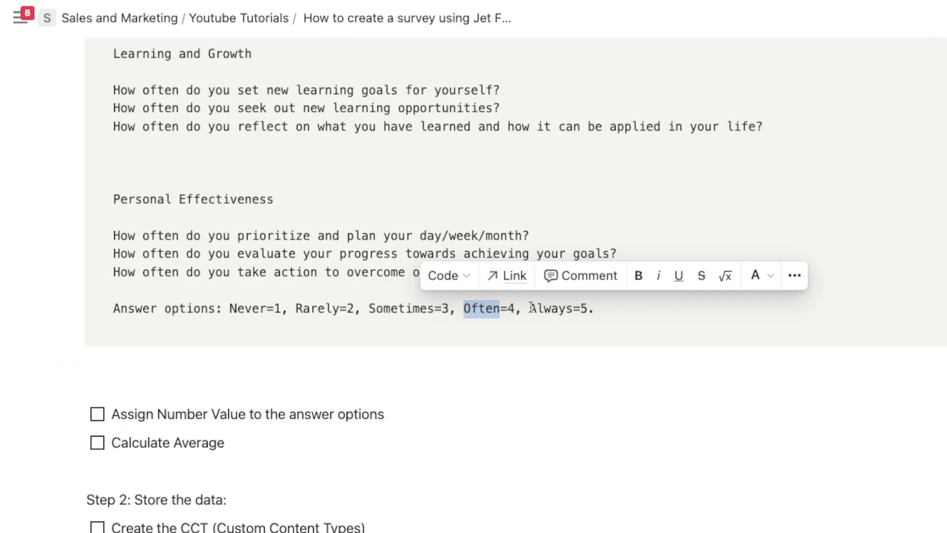
drag(530, 308, 580, 309)
key(ctrl+c)
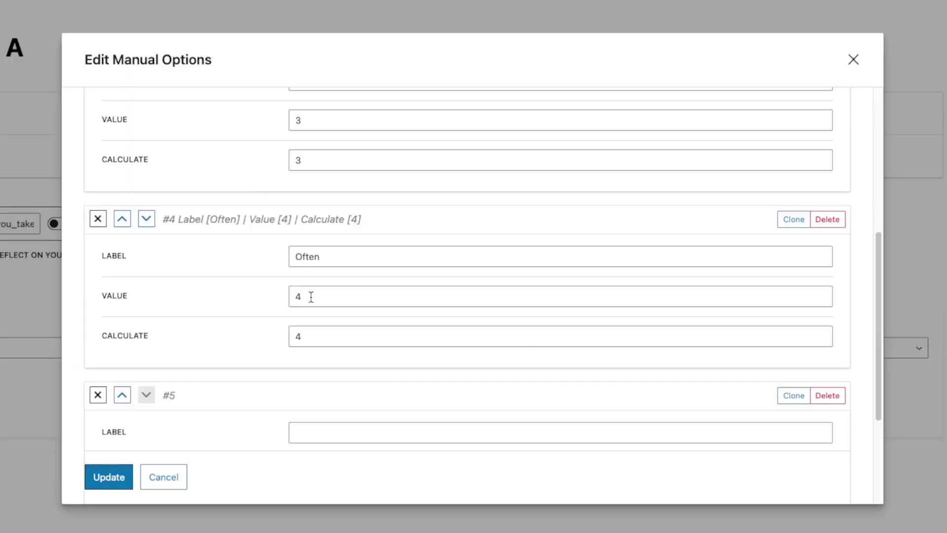
scroll(313, 309, down, 3)
click(320, 256)
key(ctrl+v)
click(319, 295)
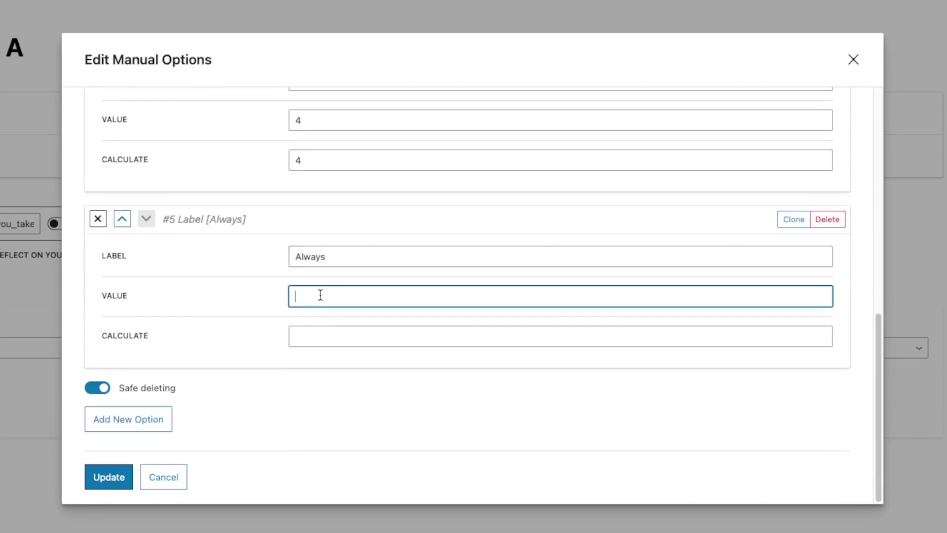
text(5)
click(322, 335)
text(5)
scroll(321, 334, up, 10)
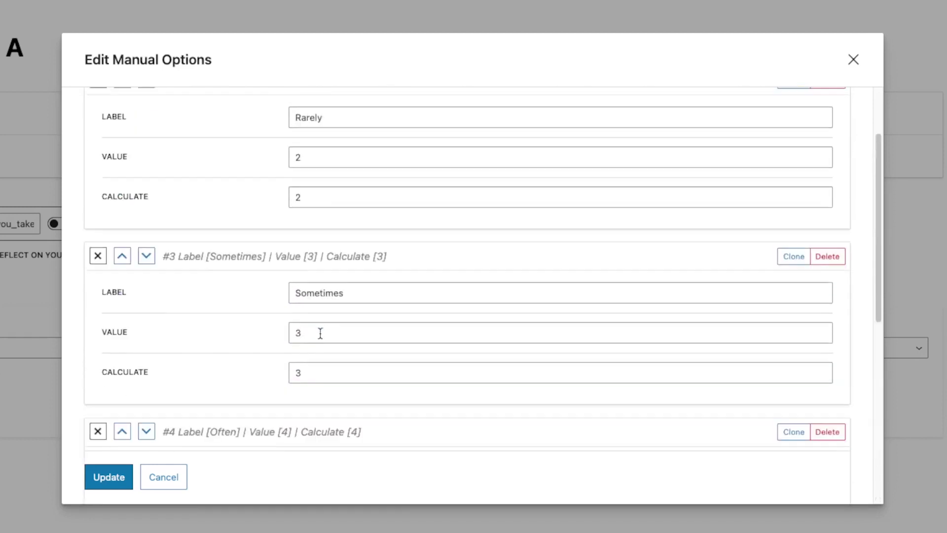
click(118, 477)
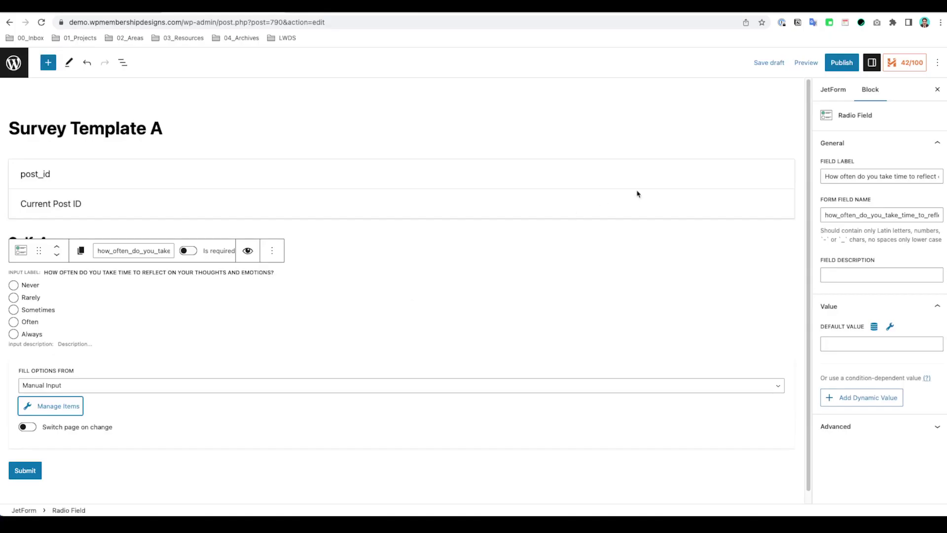
- Publish the Survey Template A form and preview it at tablet and desktop widths
click(842, 62)
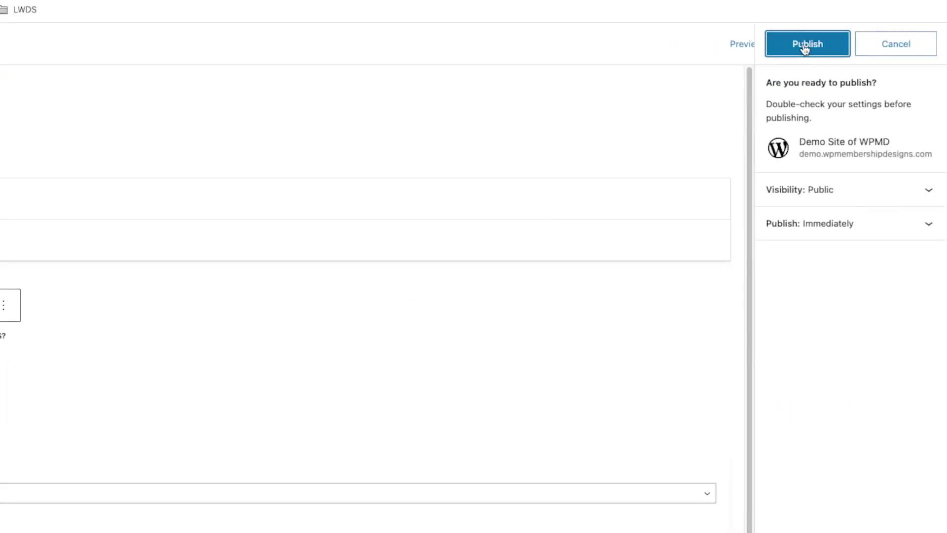
click(806, 45)
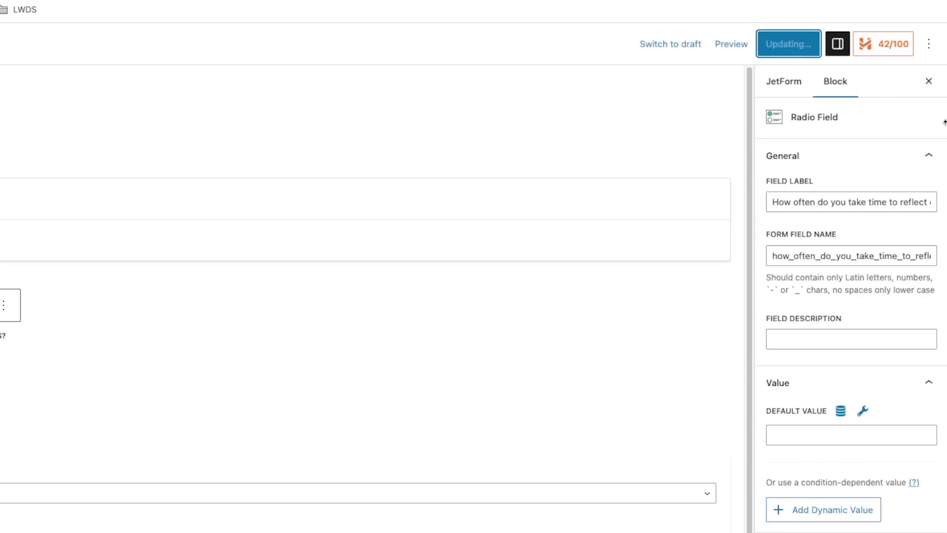
click(745, 45)
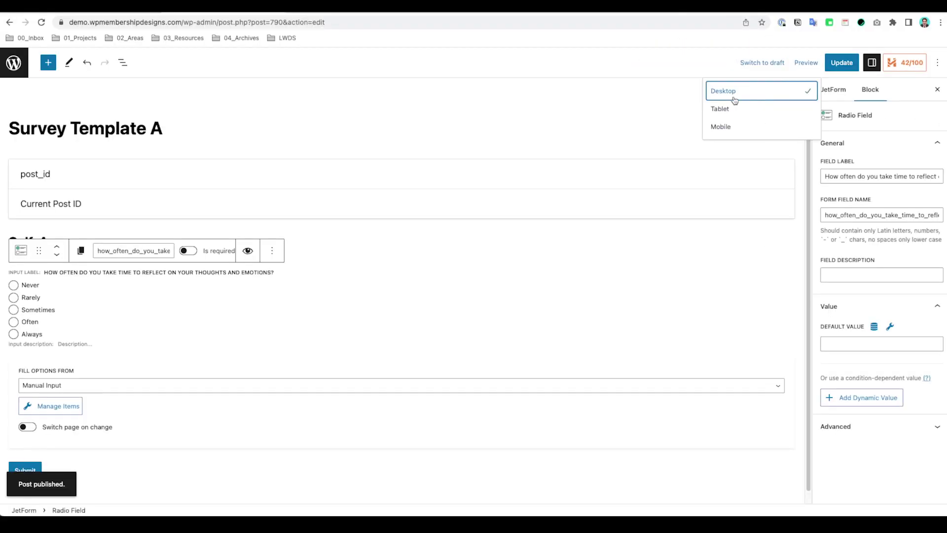
click(728, 108)
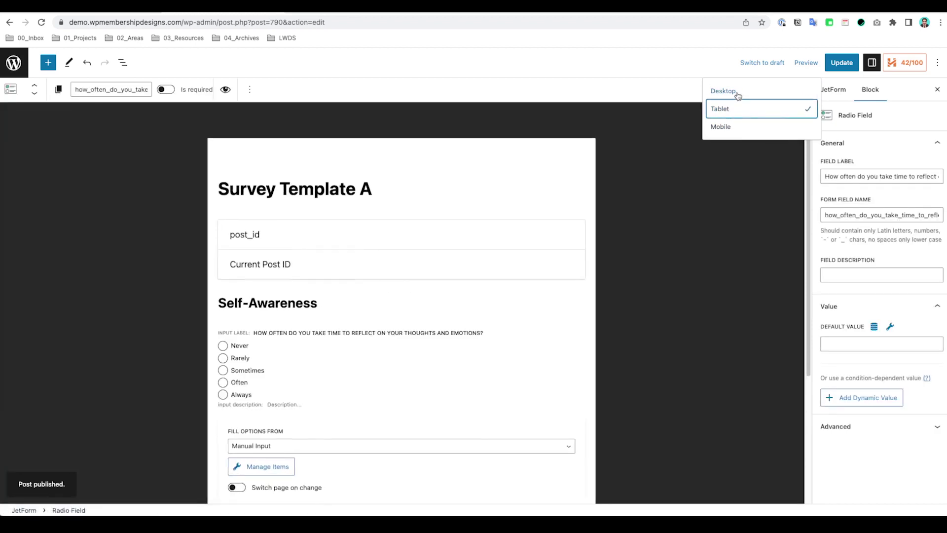
click(738, 92)
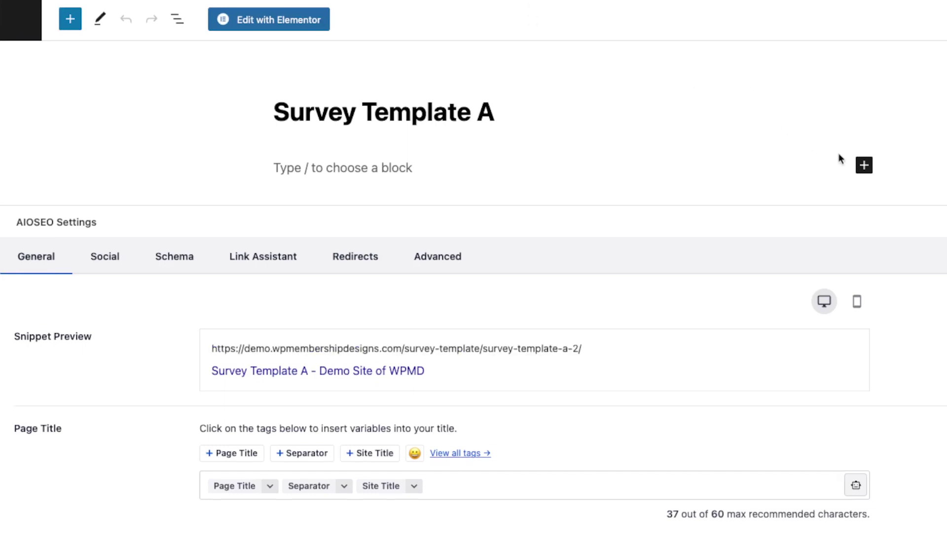
- In Elementor, drop a JetForm widget into the section, choose Survey Template A, and update the page
click(864, 165)
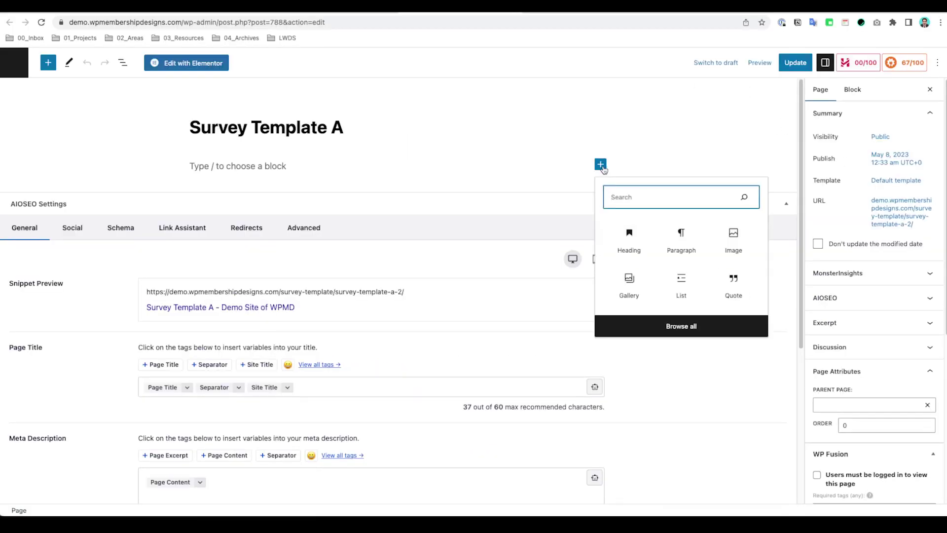
click(186, 62)
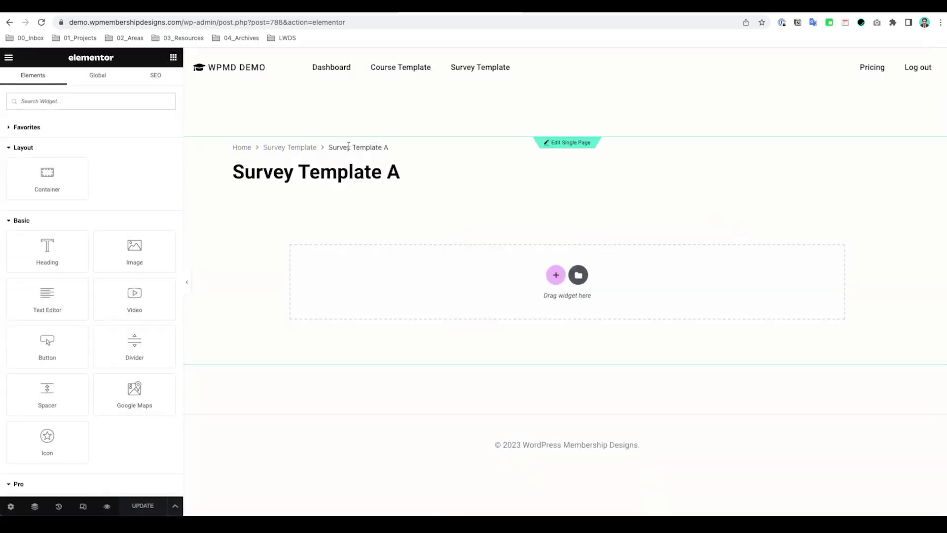
click(188, 77)
text(form)
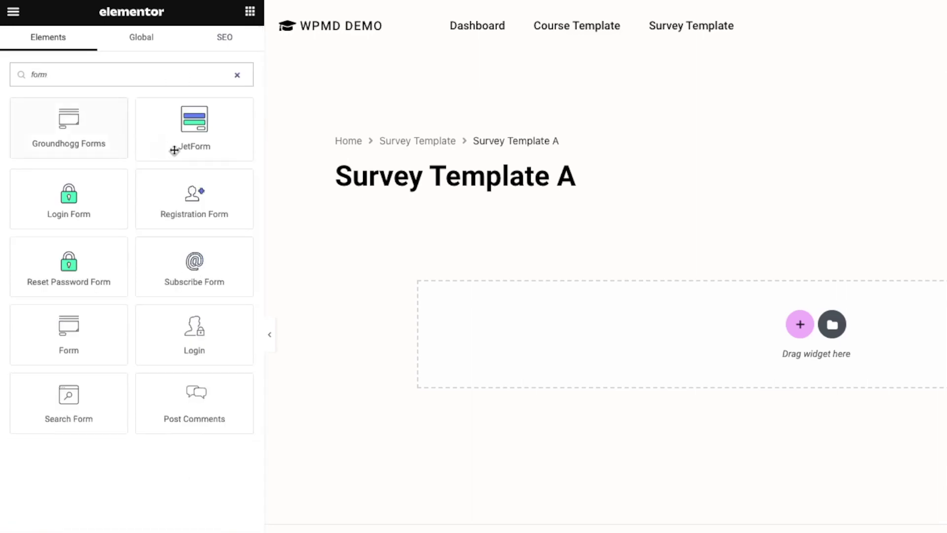
drag(187, 139, 512, 334)
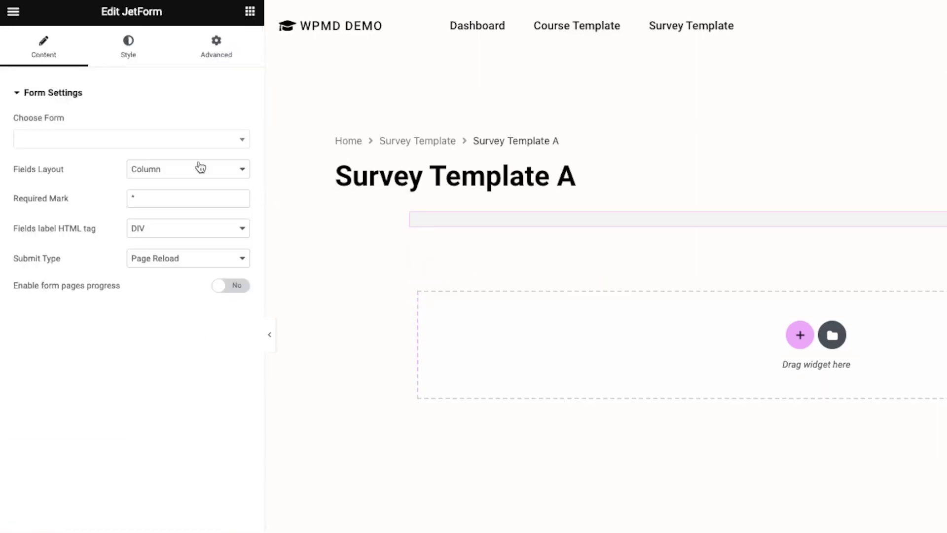
click(194, 144)
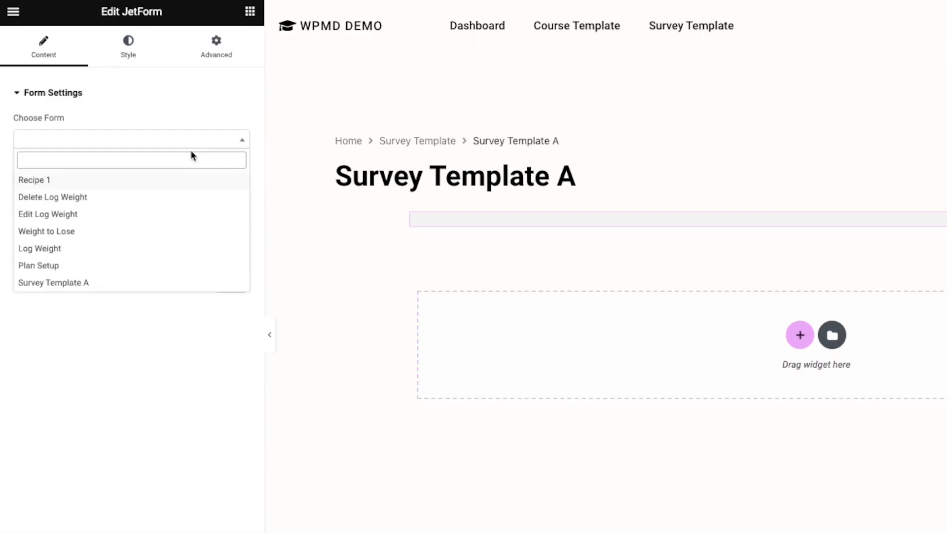
click(125, 283)
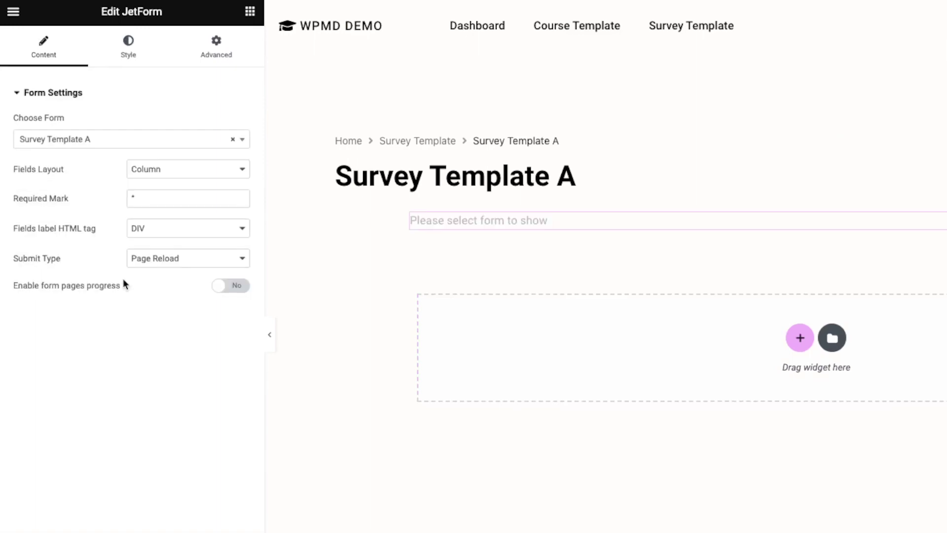
click(212, 519)
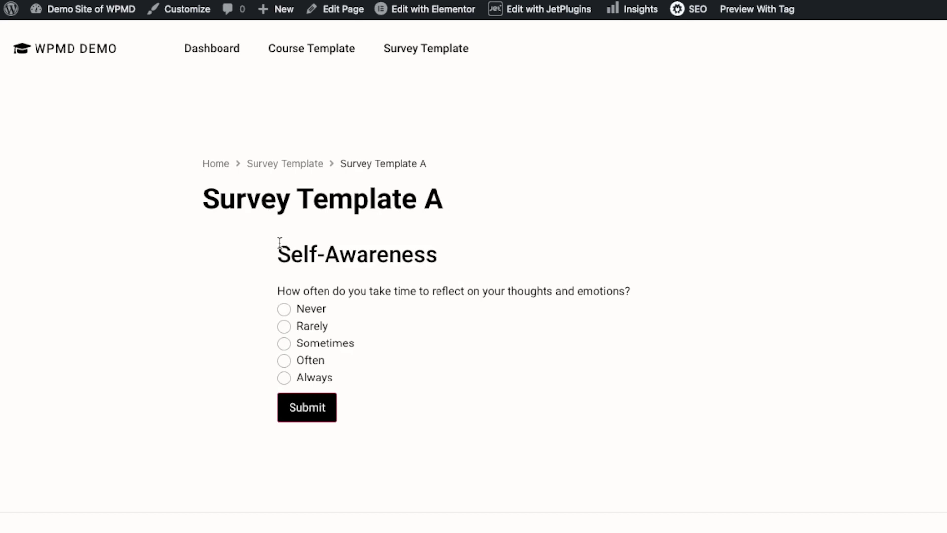
- Check the Self-Awareness heading and first question on the live page, then select the feedback-seeking question in the notes
drag(279, 243, 424, 347)
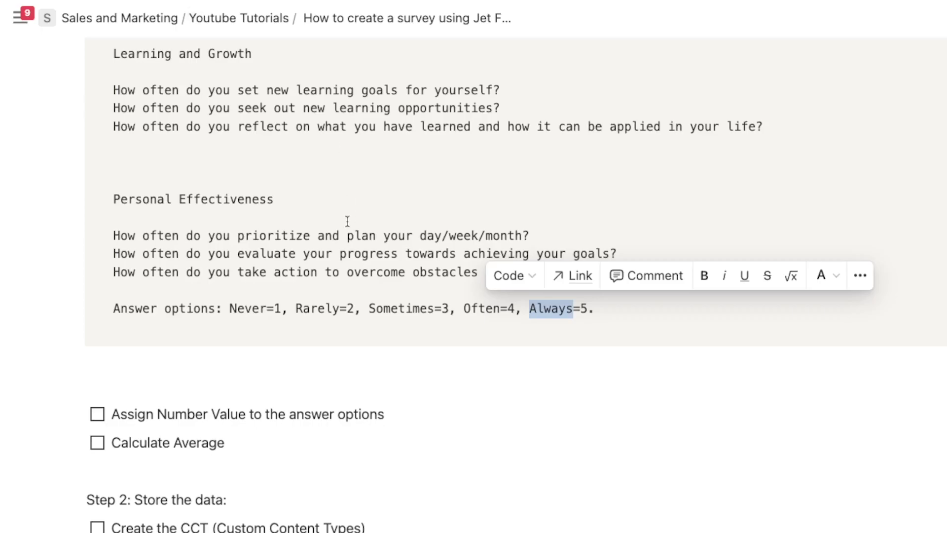
scroll(347, 221, up, 5)
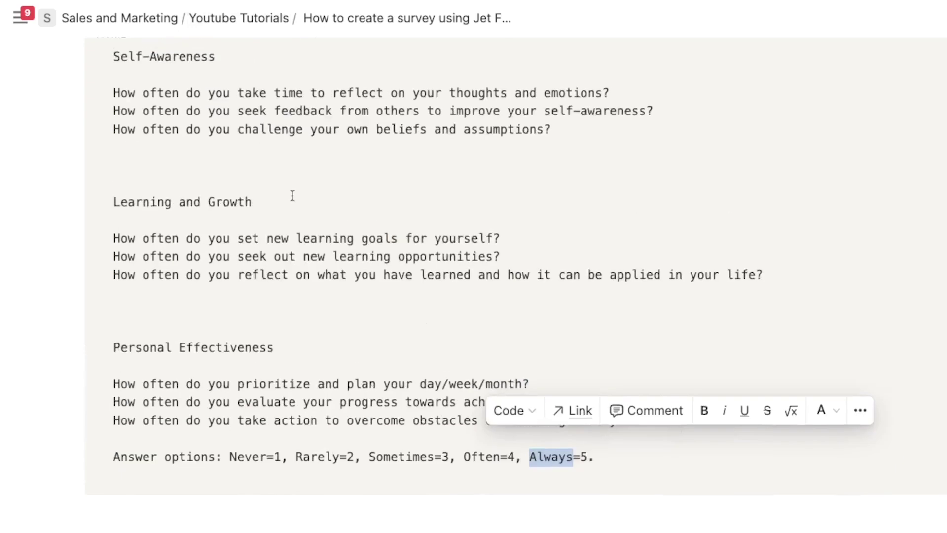
drag(114, 175, 654, 176)
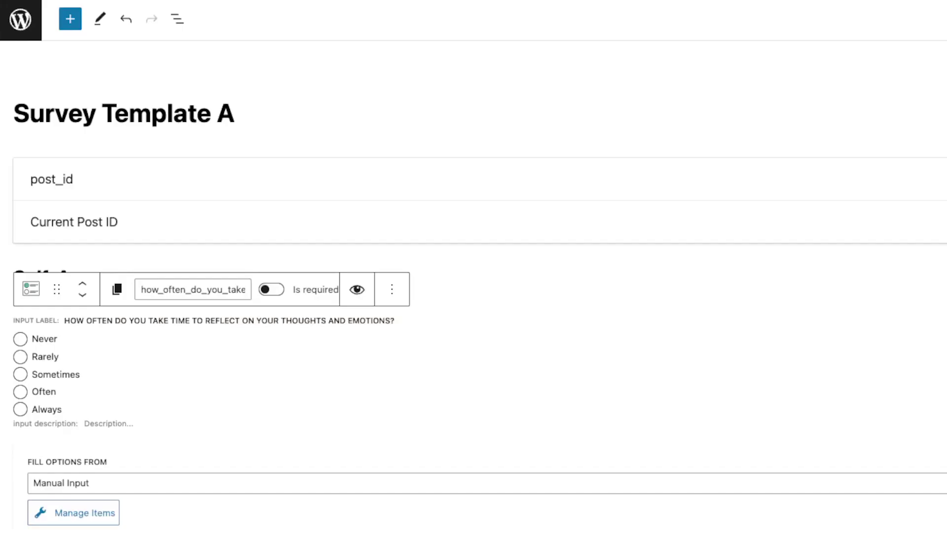
- Duplicate the reflection radio field and relabel the copy with the feedback-seeking question
click(597, 261)
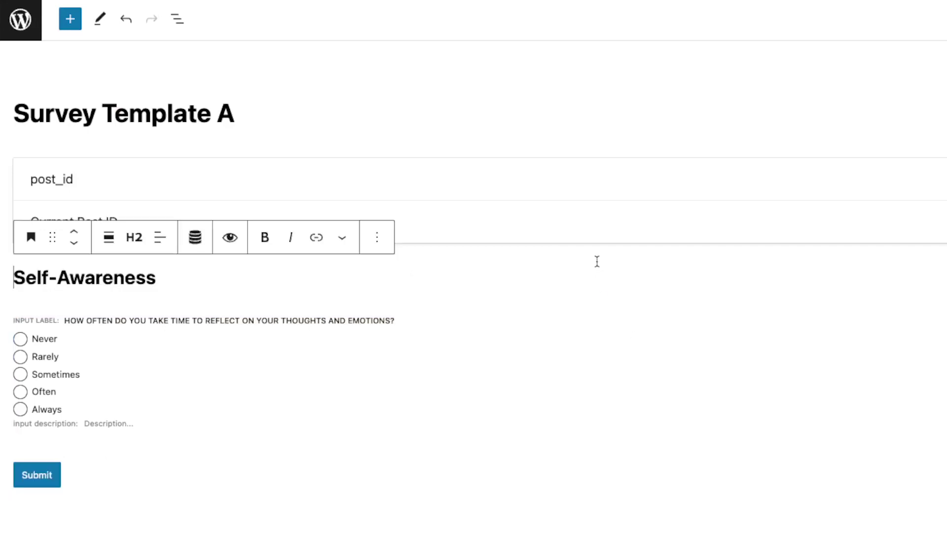
click(513, 325)
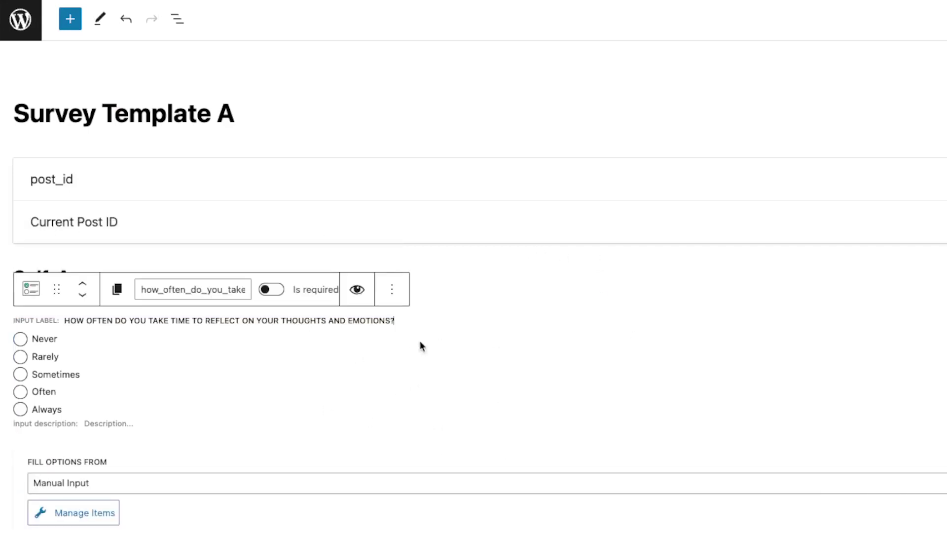
scroll(440, 270, down, 1)
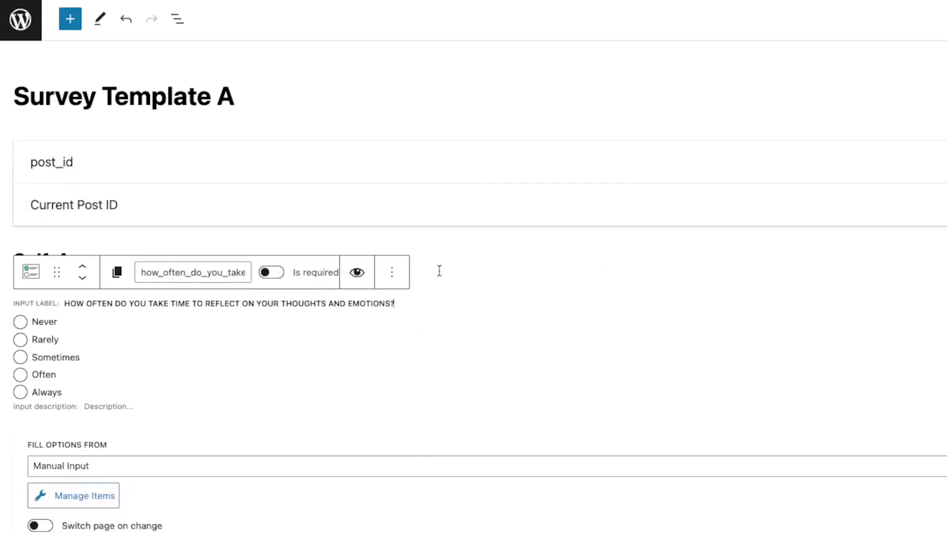
click(387, 276)
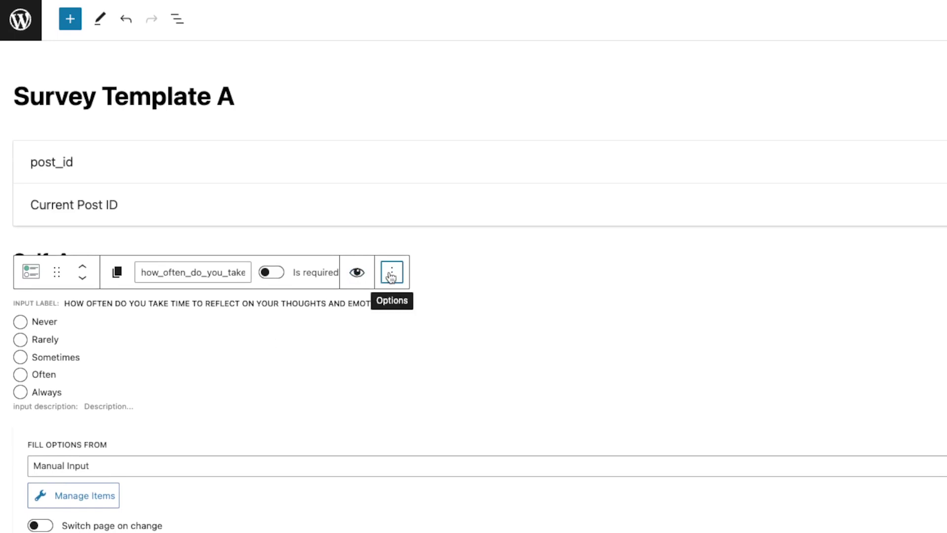
click(432, 351)
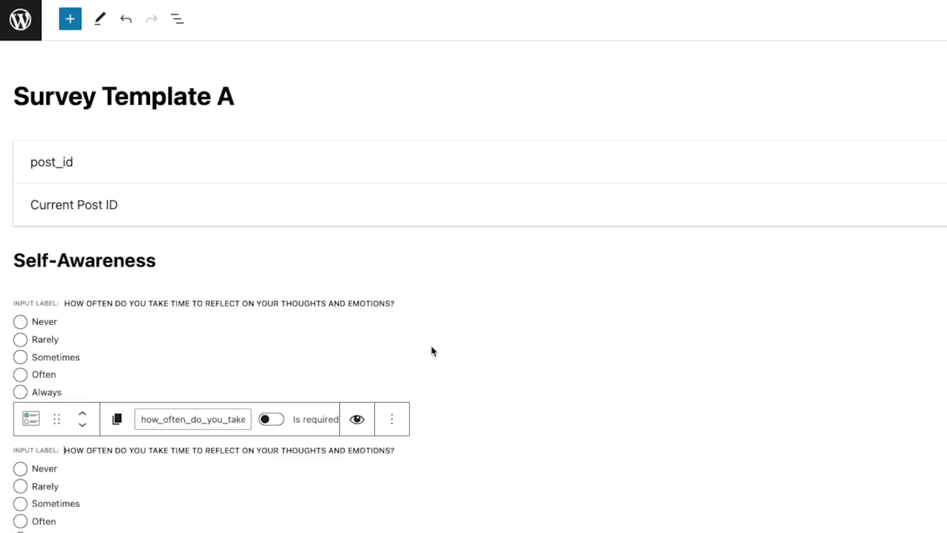
scroll(428, 356, down, 3)
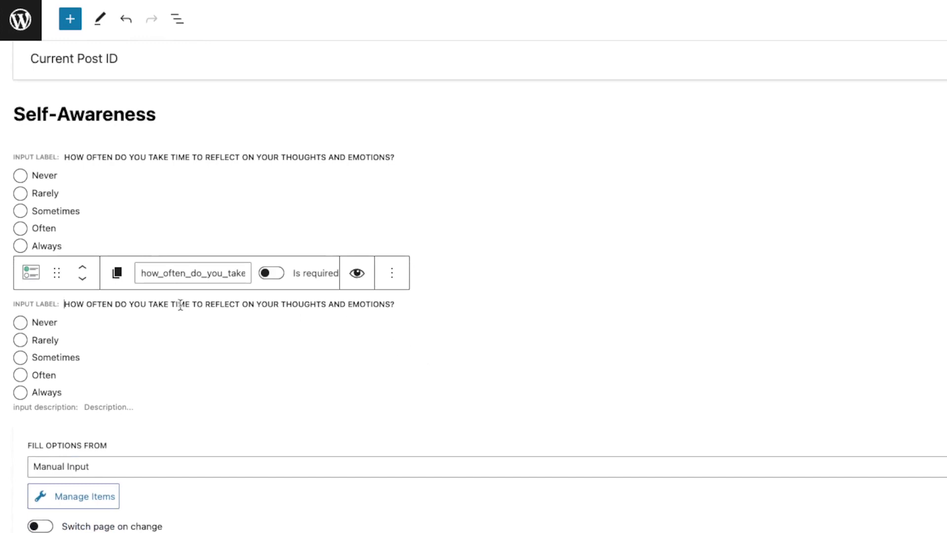
triple_click(95, 303)
text(HOW OFTEN DO YOU SEEK FEEDBACK FROM OTHERS TO IMPROVE YOUR SELF-AWARENESS?)
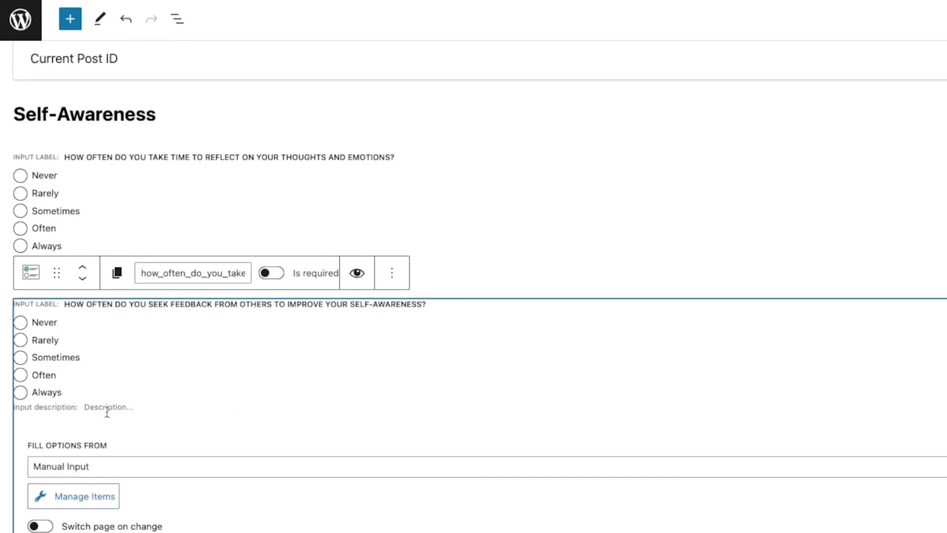
- Duplicate the feedback field and relabel the third copy with the challenge-beliefs question
click(102, 494)
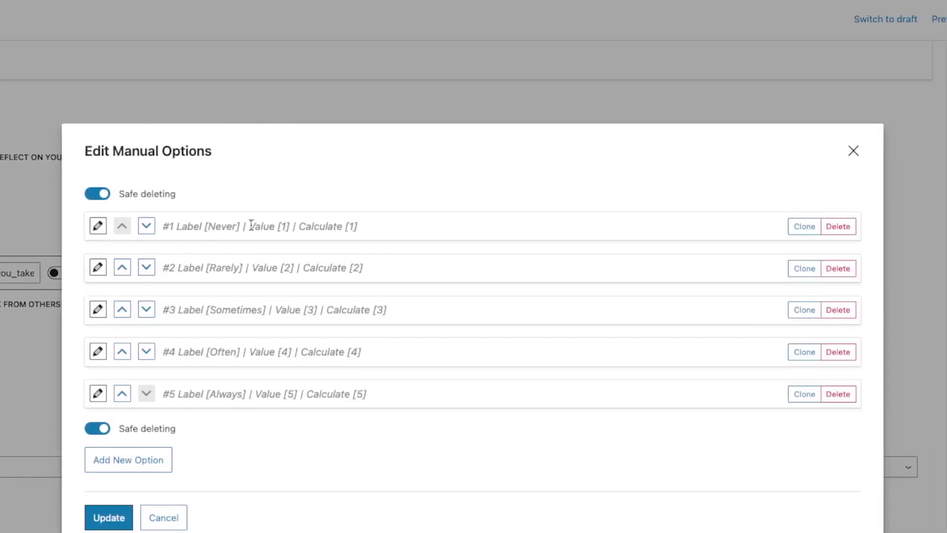
click(854, 152)
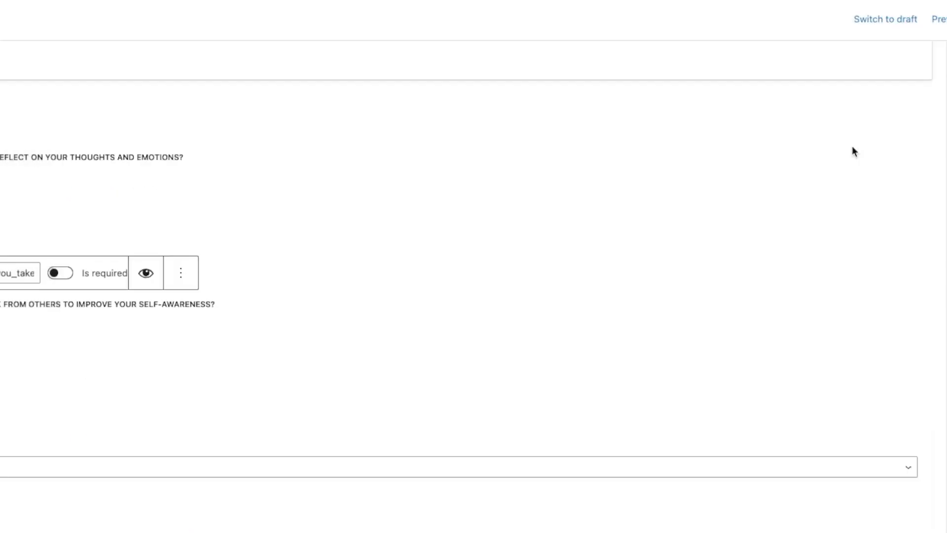
click(391, 273)
click(458, 343)
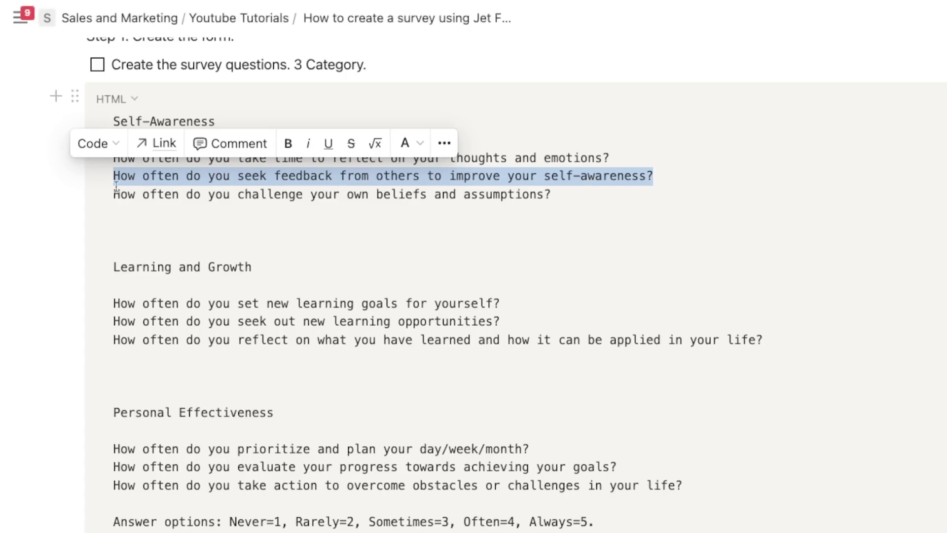
drag(114, 193, 552, 195)
key(super+c)
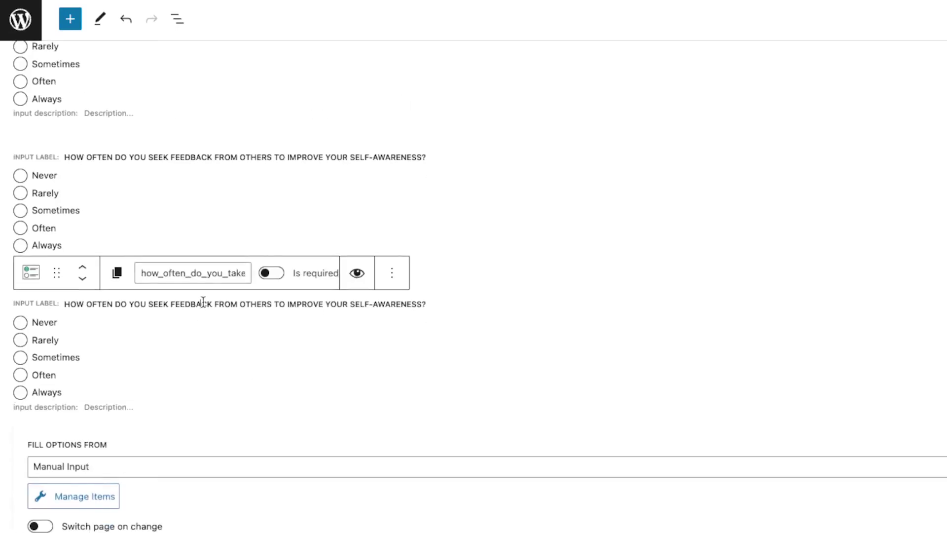
triple_click(203, 302)
key(super+v)
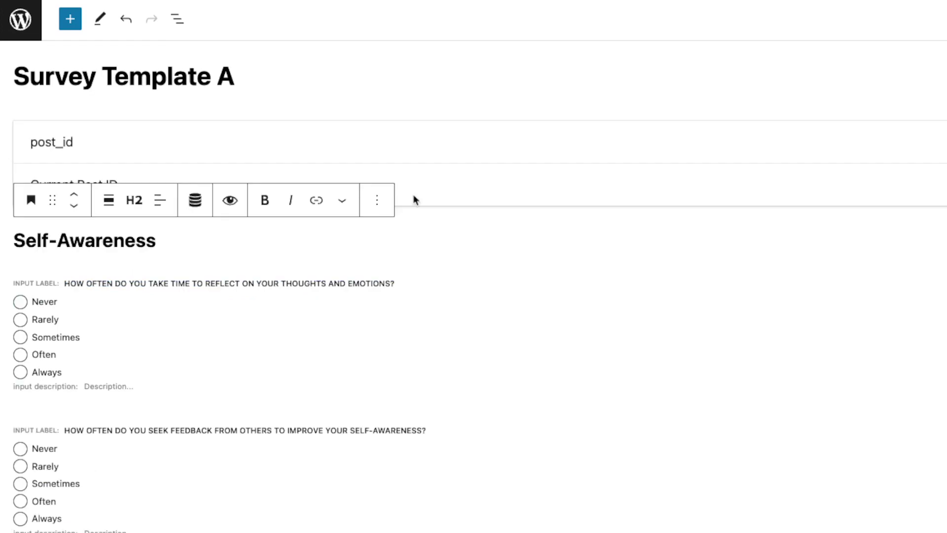
- Duplicate the Self-Awareness heading above Submit and copy 'Learning and Growth' from the notes for it
click(376, 200)
click(453, 271)
drag(64, 251, 113, 494)
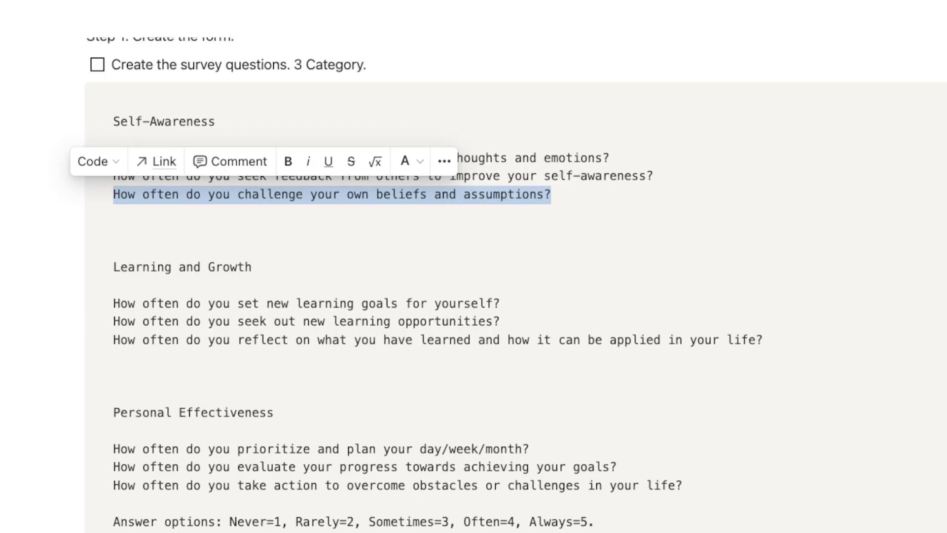
drag(113, 267, 252, 271)
key(super+c)
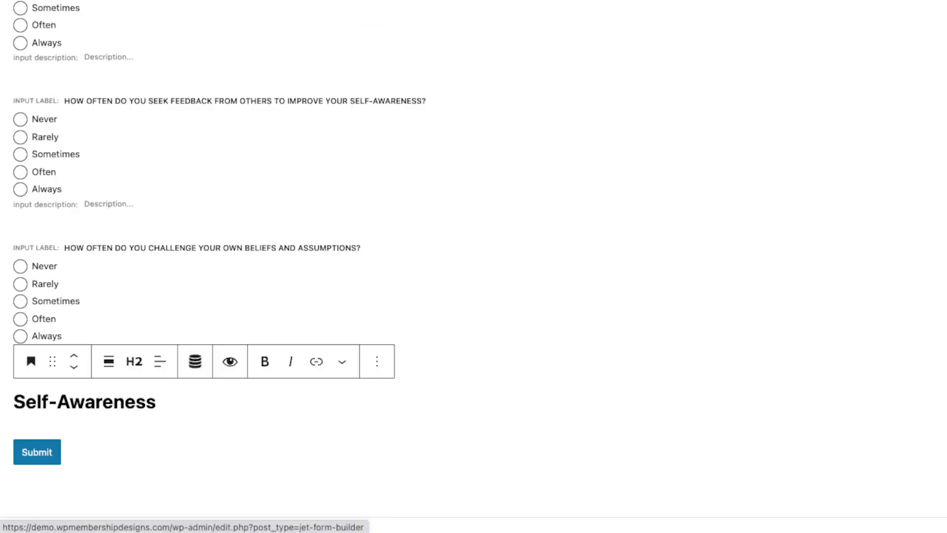
click(156, 402)
- Rename the copied heading to 'Learning and Growth'
triple_click(156, 401)
key(super+v)
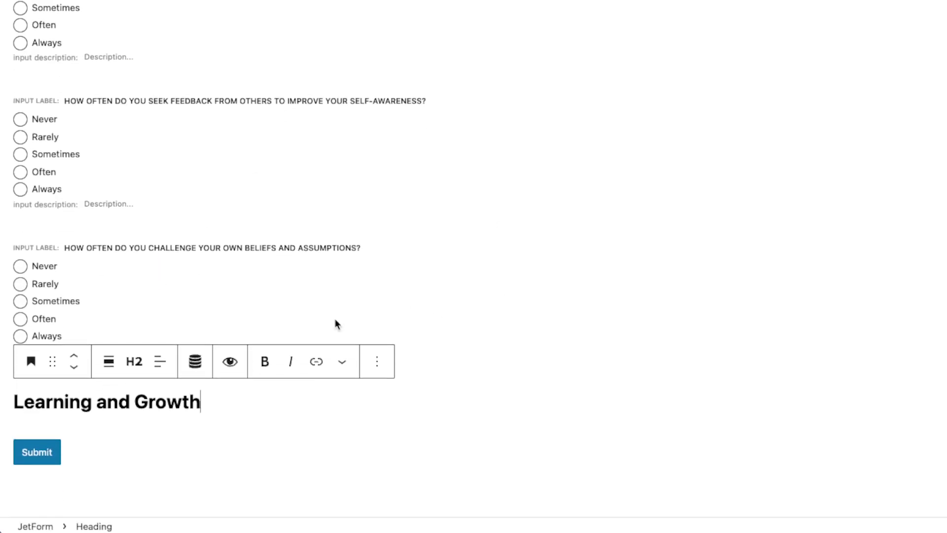
scroll(317, 95, up, 4)
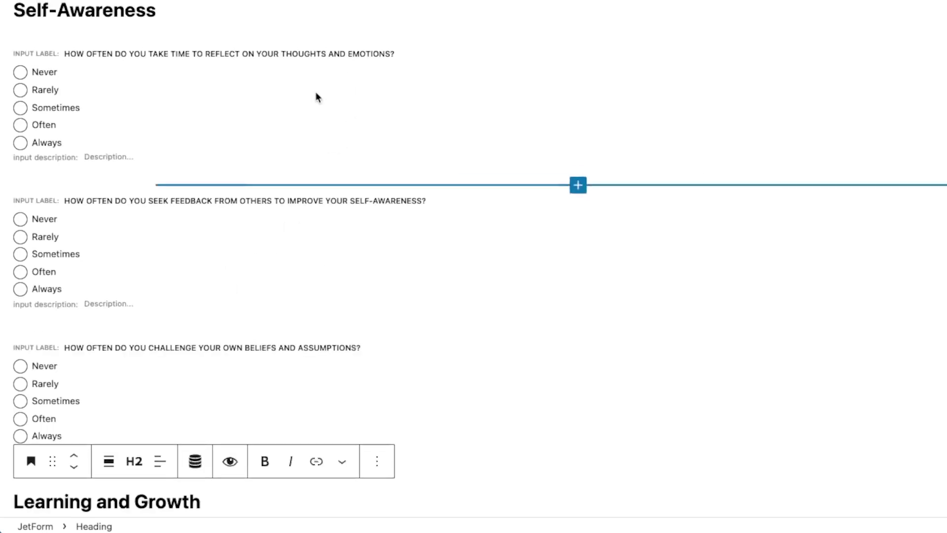
scroll(329, 142, down, 3)
scroll(329, 142, down, 1)
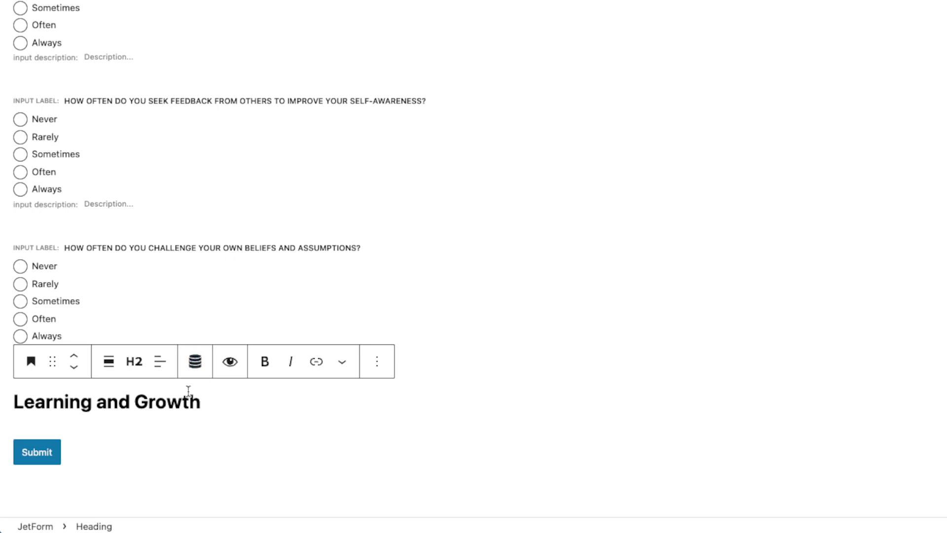
- Duplicate the challenge-beliefs radio question below Learning and Growth and copy the first learning question from the notes
click(228, 299)
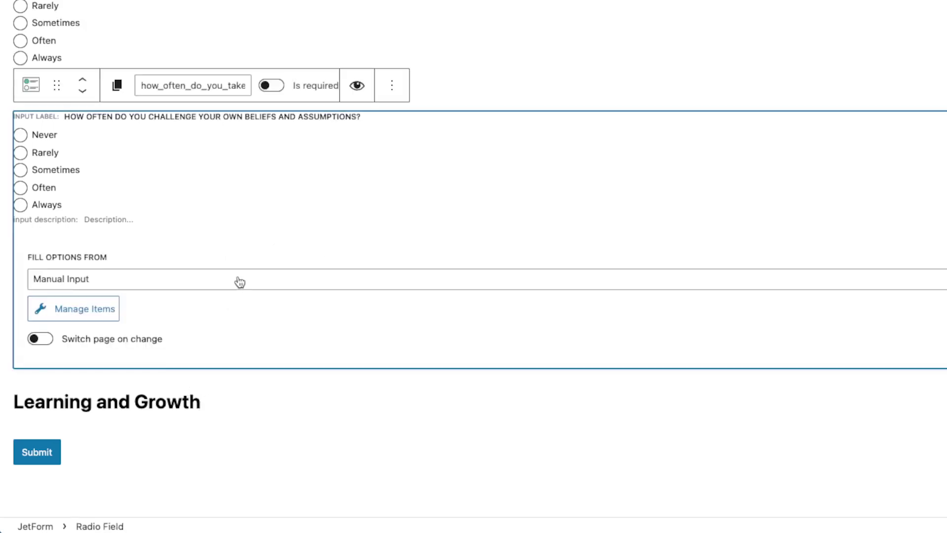
click(391, 85)
click(442, 157)
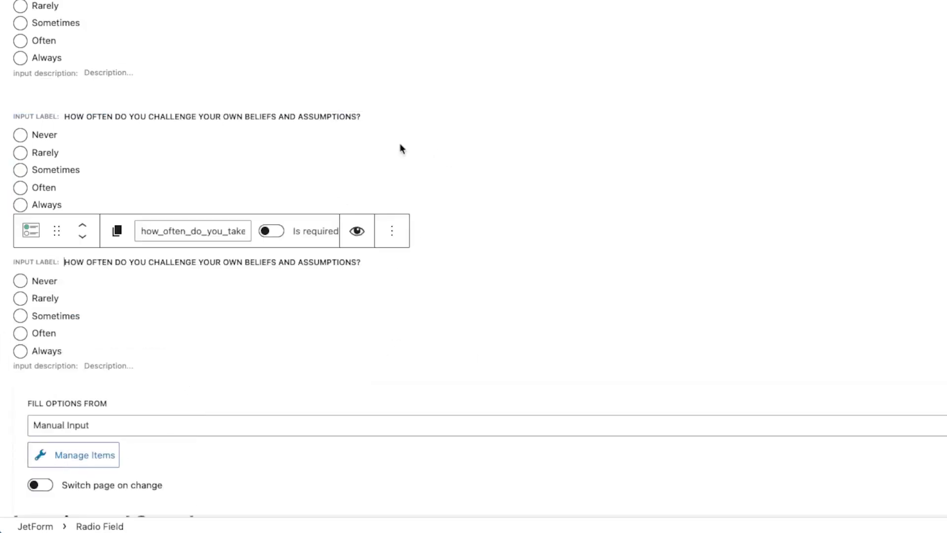
drag(42, 242, 97, 429)
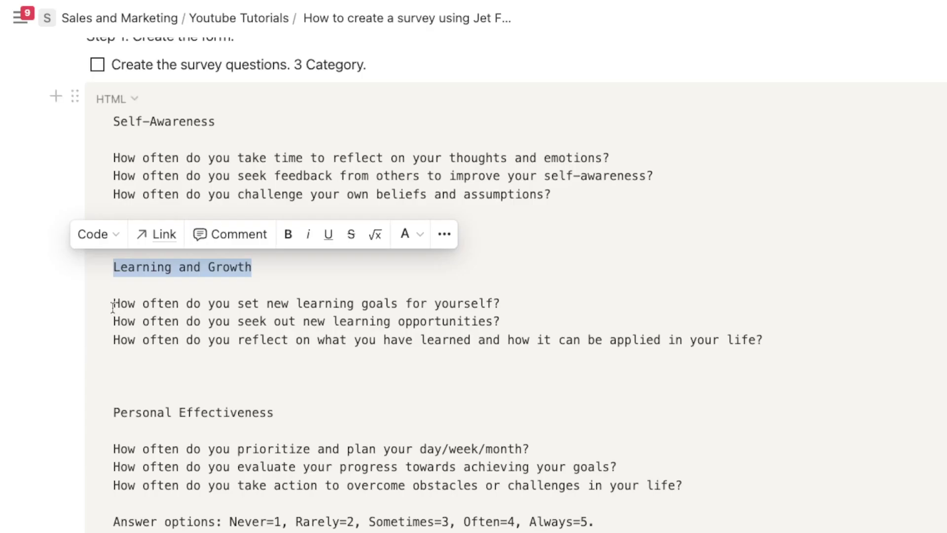
drag(112, 305, 490, 304)
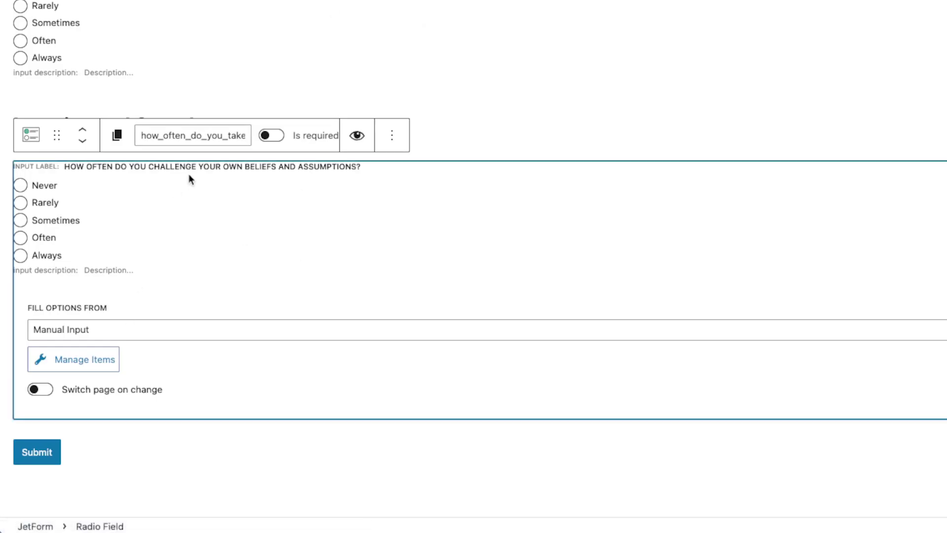
click(223, 166)
- Label the copied radio question 'How often do you set new learning goals for yourself?' and duplicate it
key(ctrl+a)
key(ctrl+v)
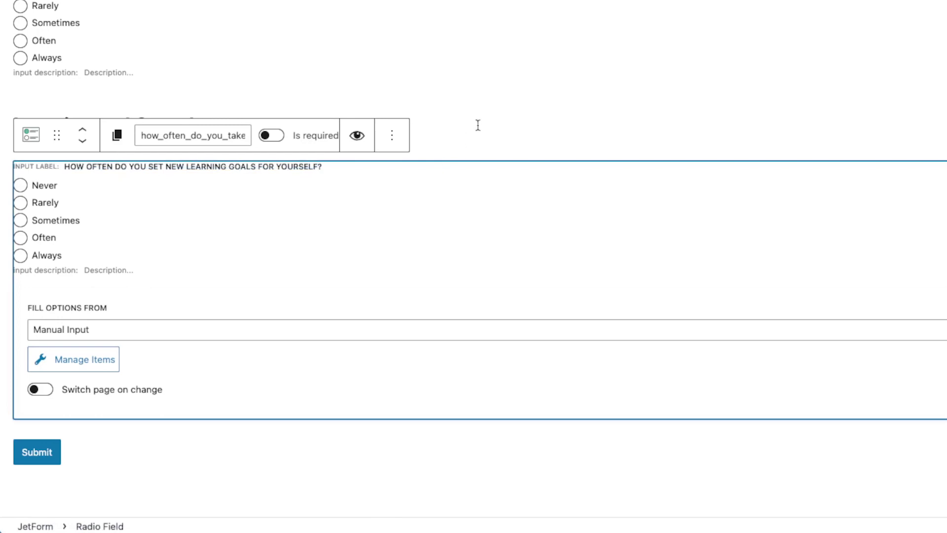
click(392, 136)
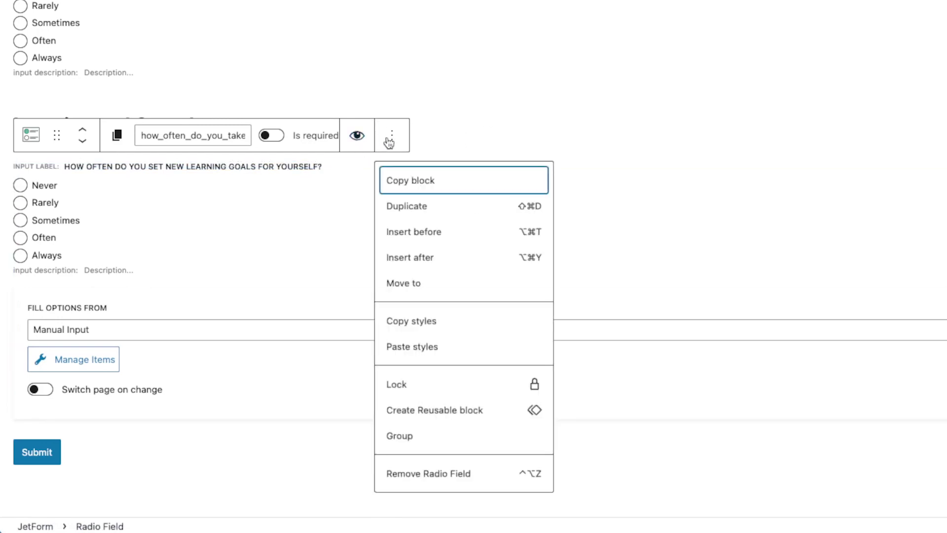
click(432, 209)
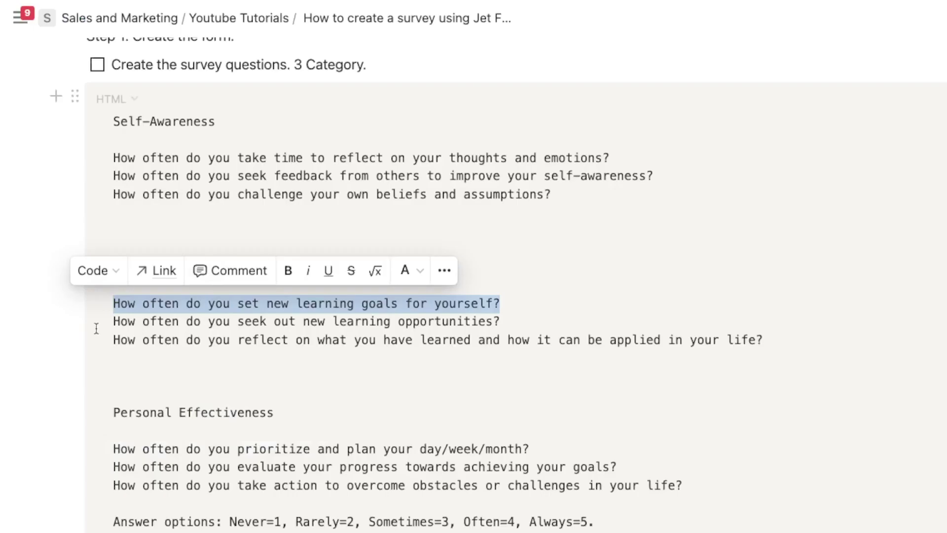
- Relabel the duplicate with the seeking-learning-opportunities question from the notes
drag(96, 329, 514, 321)
key(super+Tab)
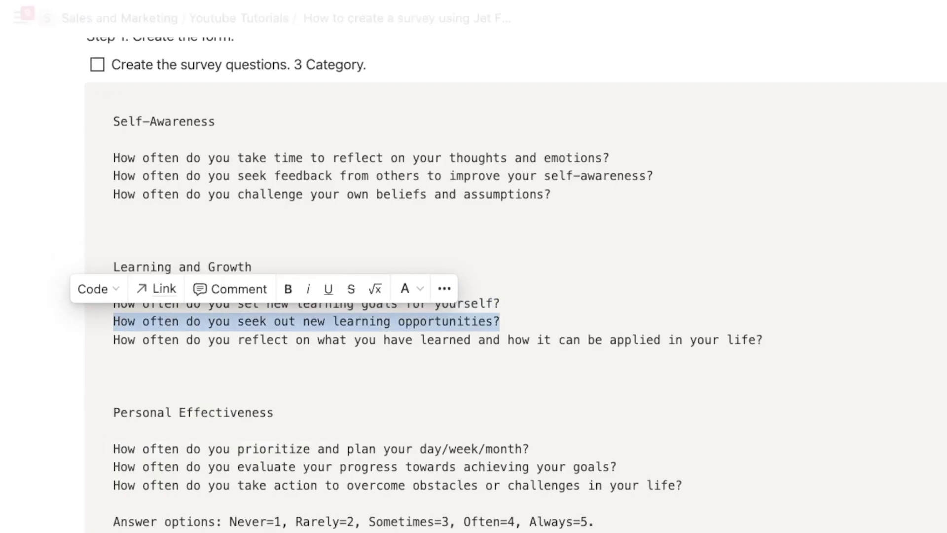
scroll(354, 124, down, 2)
key(ctrl+v)
- Add a third duplicate labelled with the reflect-on-and-apply-learning question
key(super+Tab)
drag(114, 337, 763, 341)
key(super+Tab)
click(393, 134)
click(413, 208)
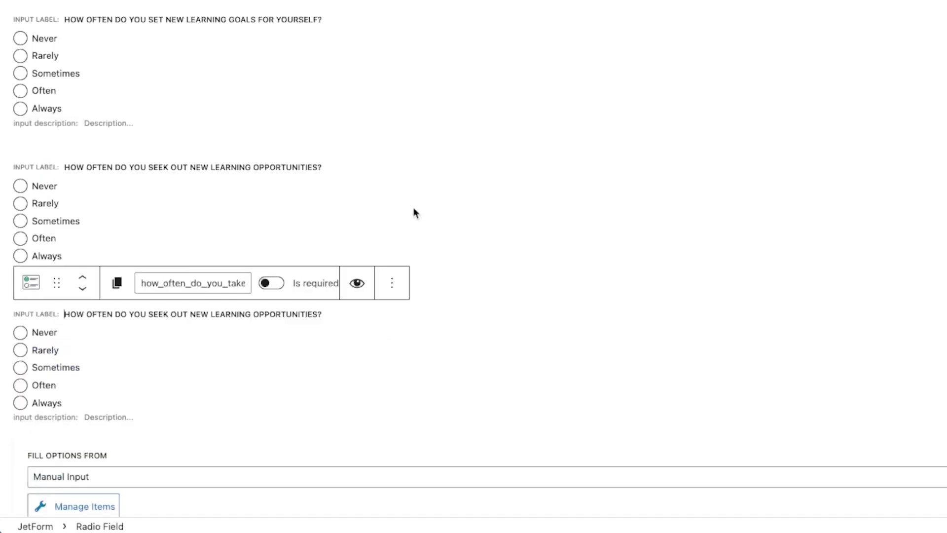
scroll(413, 207, down, 1)
triple_click(299, 291)
key(ctrl+v)
- Place a heading block below the third Learning and Growth question
click(429, 180)
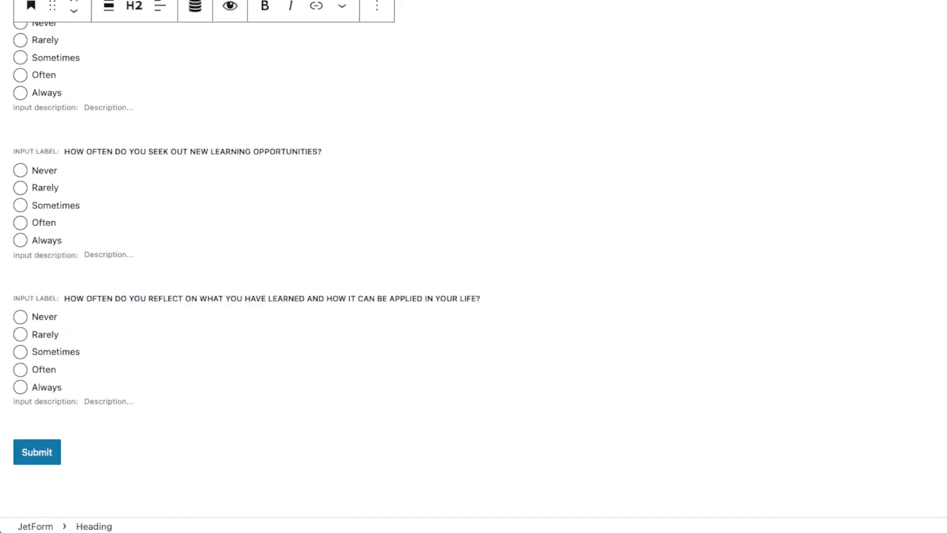
scroll(377, 8, up, 2)
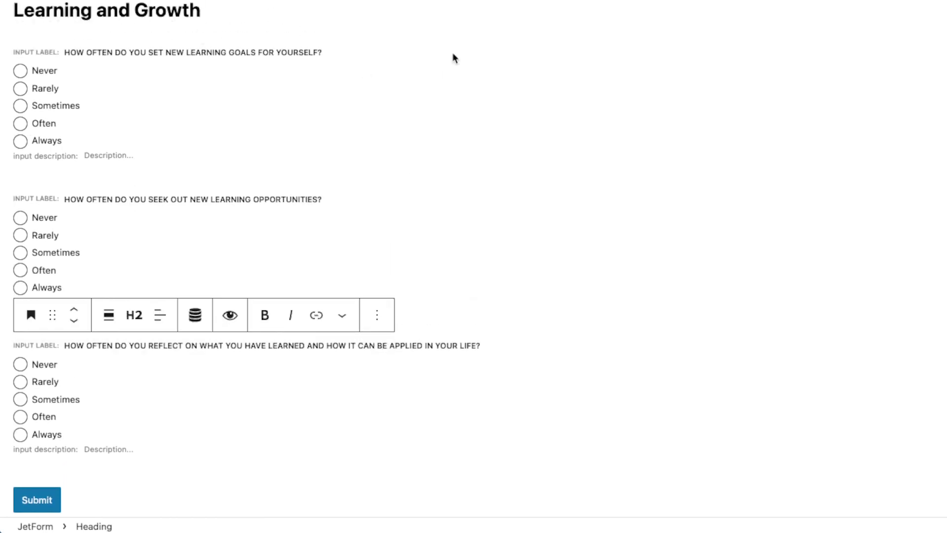
drag(52, 4, 66, 409)
key(super+Tab)
click(278, 267)
- Rename the new heading to 'Personal Effectiveness'
triple_click(278, 268)
key(ctrl+c)
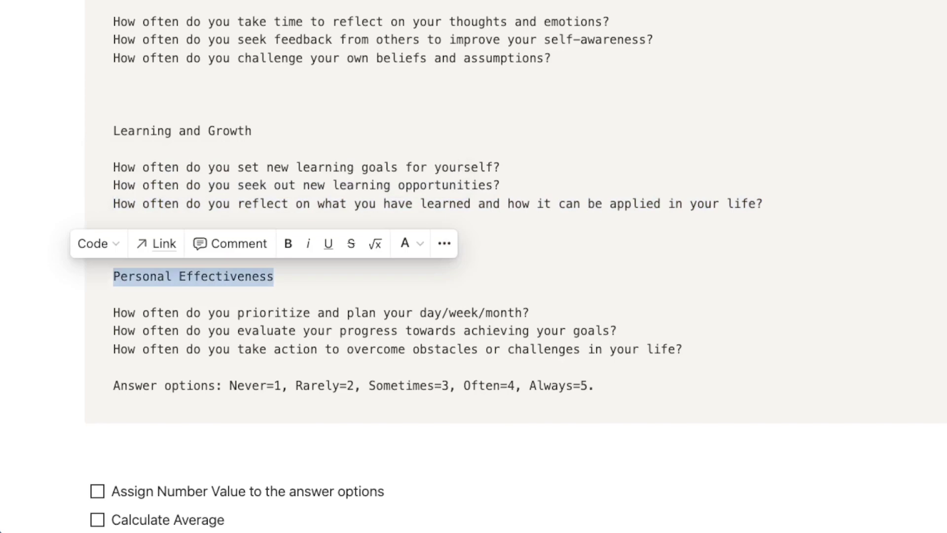
key(super+Tab)
triple_click(182, 401)
key(ctrl+v)
key(super+Tab)
scroll(260, 35, down, 5)
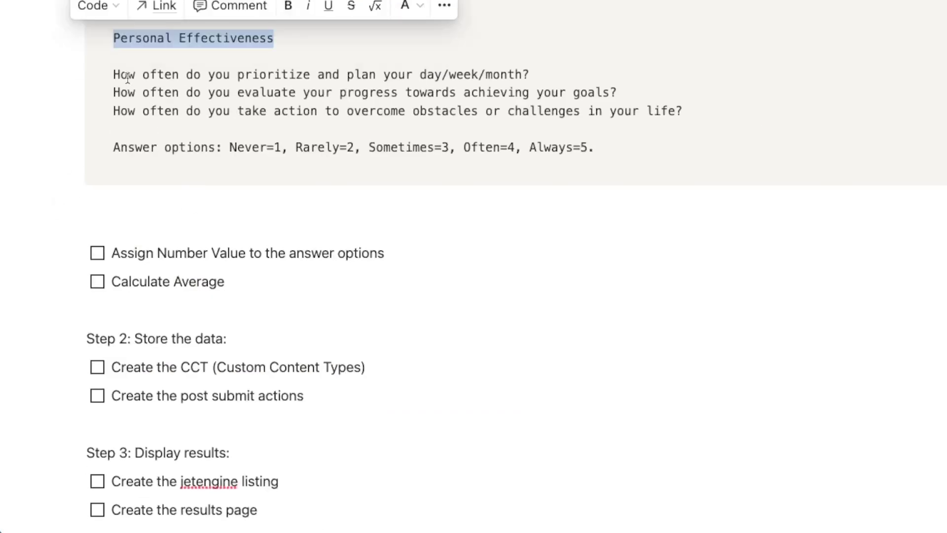
- Duplicate a radio question under Personal Effectiveness and label it with the prioritize-and-plan question
triple_click(385, 71)
key(ctrl+c)
key(super+Tab)
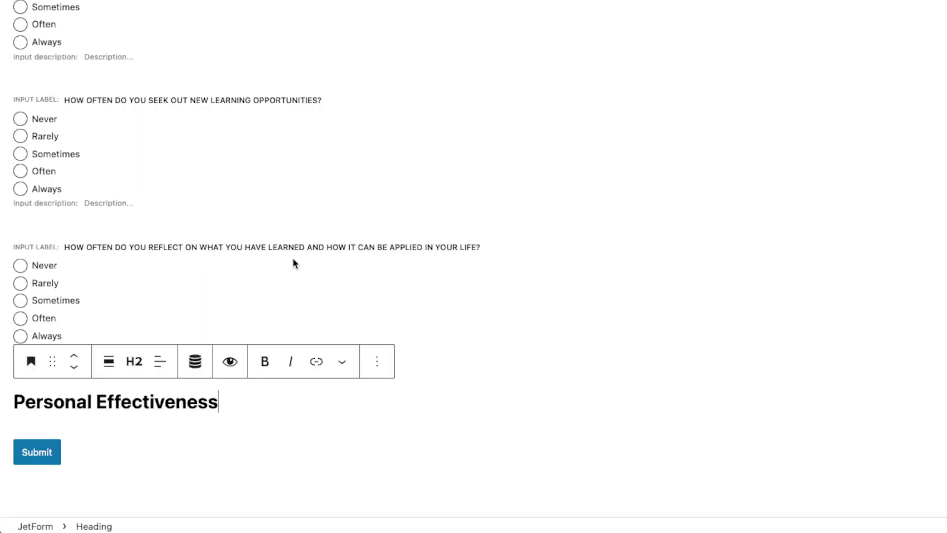
click(294, 265)
click(387, 85)
click(421, 152)
drag(55, 232, 64, 427)
triple_click(163, 167)
key(super+Tab)
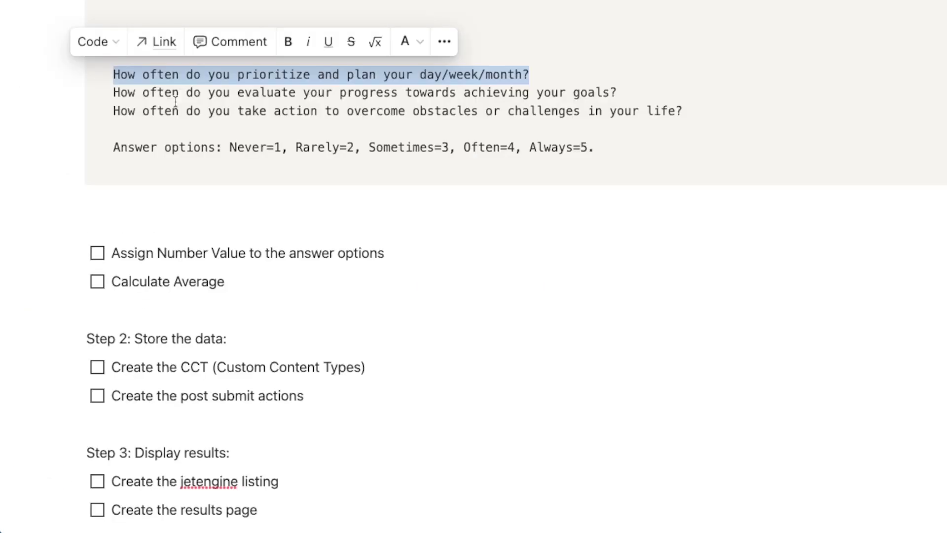
- Add a duplicate radio question labelled with the evaluate-progress question
drag(113, 93, 623, 91)
key(super+c)
key(super+Tab)
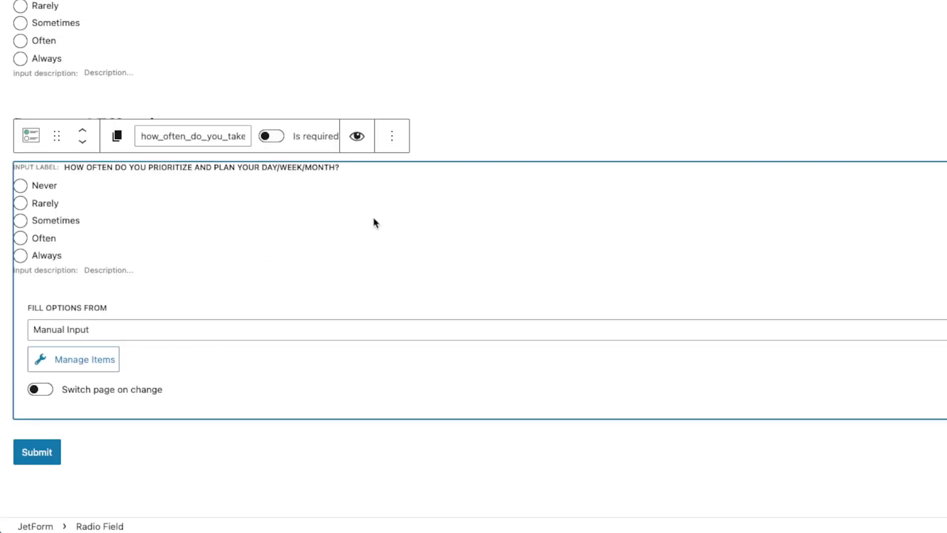
click(403, 138)
click(394, 204)
key(super+Tab)
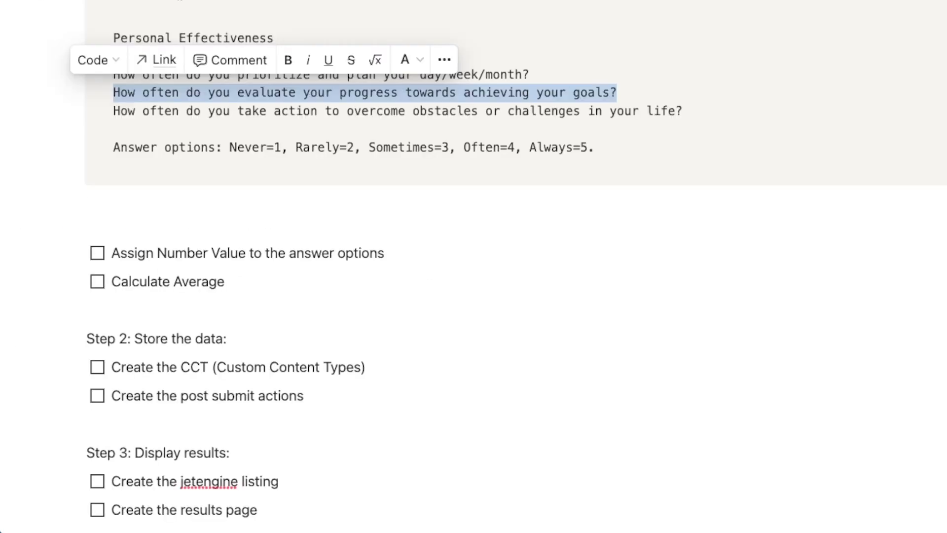
- Add a third duplicate labelled with the take-action question and save the form
drag(114, 112, 684, 112)
key(super+c)
key(super+Tab)
scroll(413, 213, up, 1)
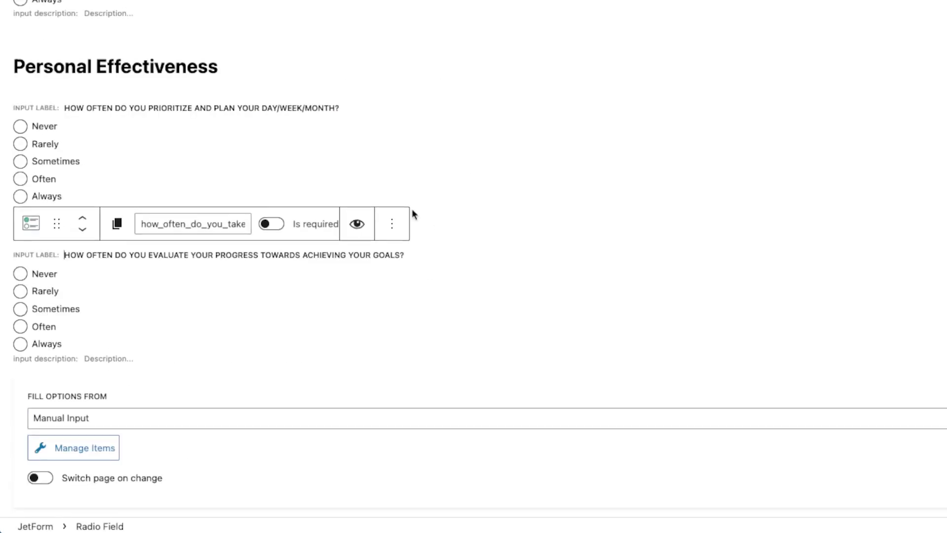
click(392, 224)
key(shift+super+d)
scroll(345, 222, down, 2)
key(super+v)
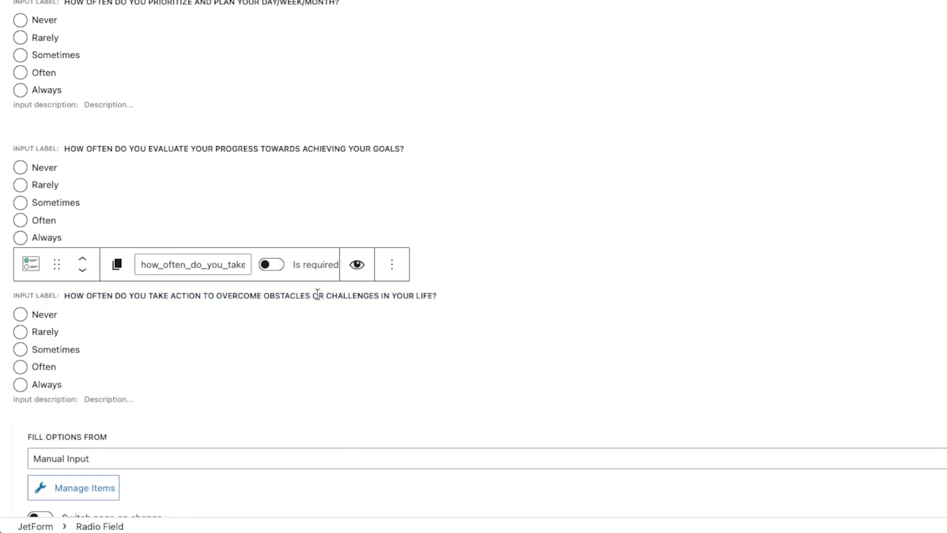
key(super+Tab)
key(super+Tab)
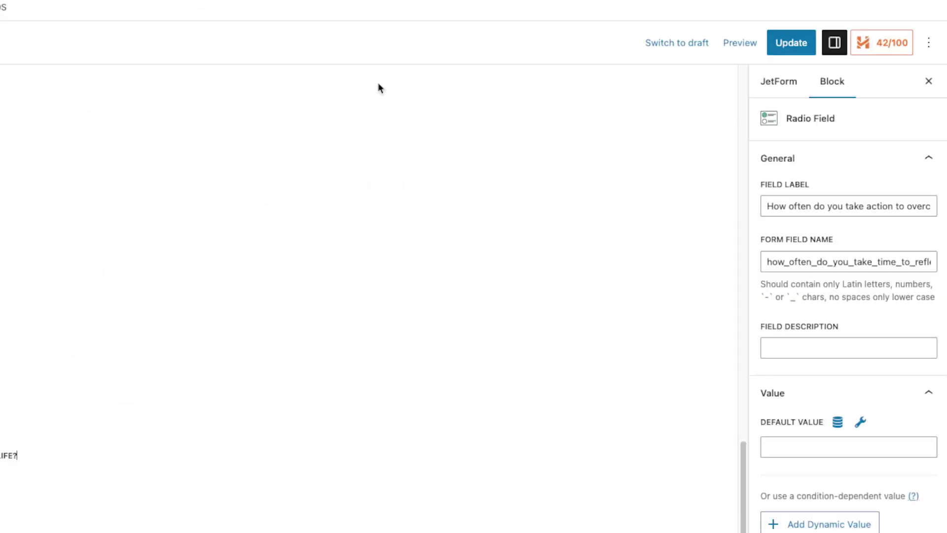
key(super+s)
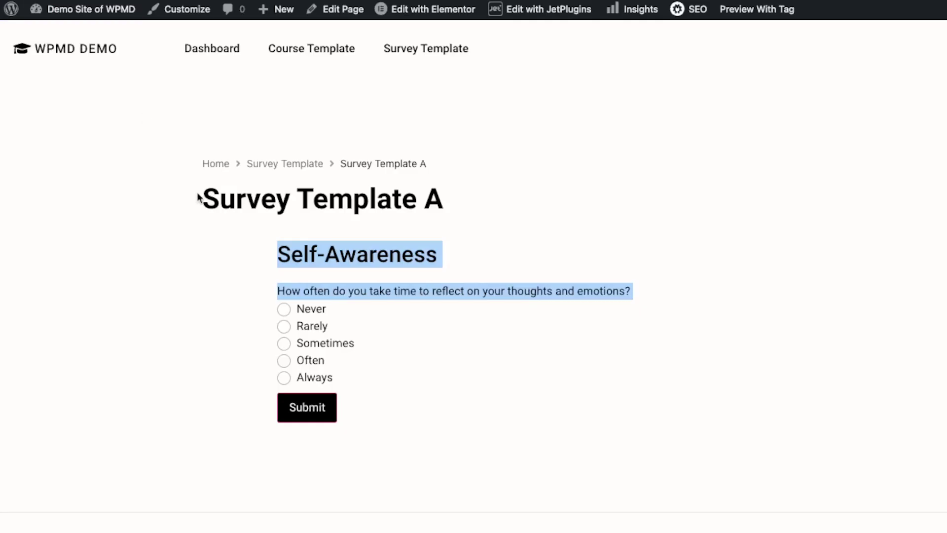
- Reload the live Survey Template A page and scroll through Self-Awareness, Learning and Growth and Personal Effectiveness
key(super+r)
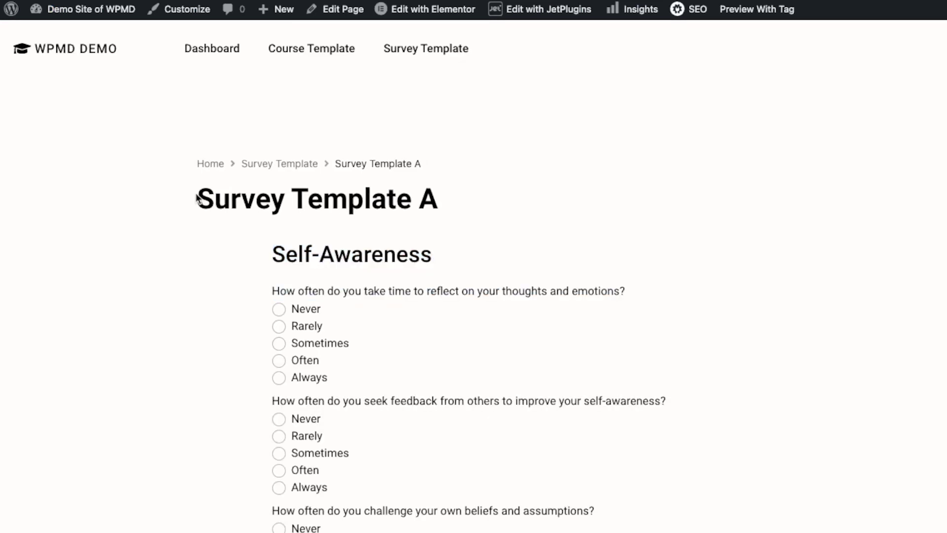
scroll(462, 258, down, 2)
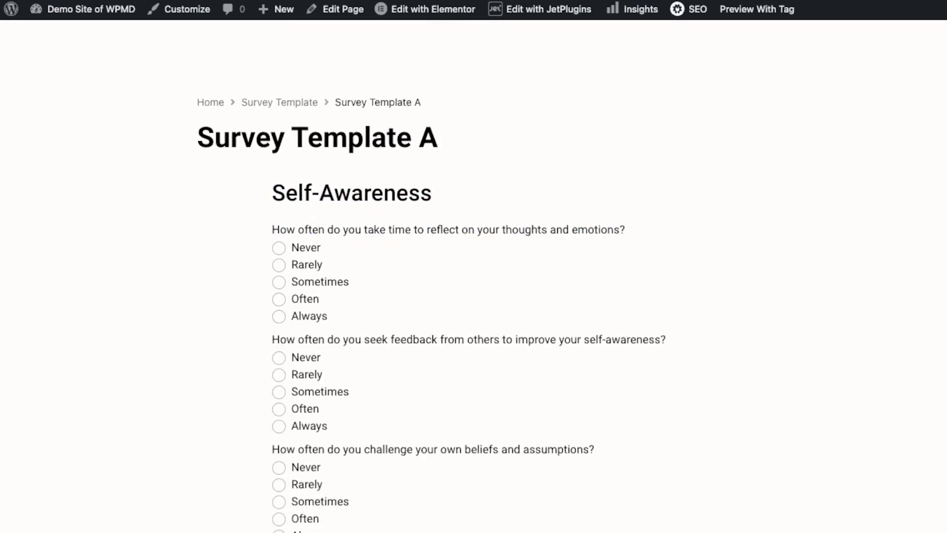
scroll(459, 529, down, 10)
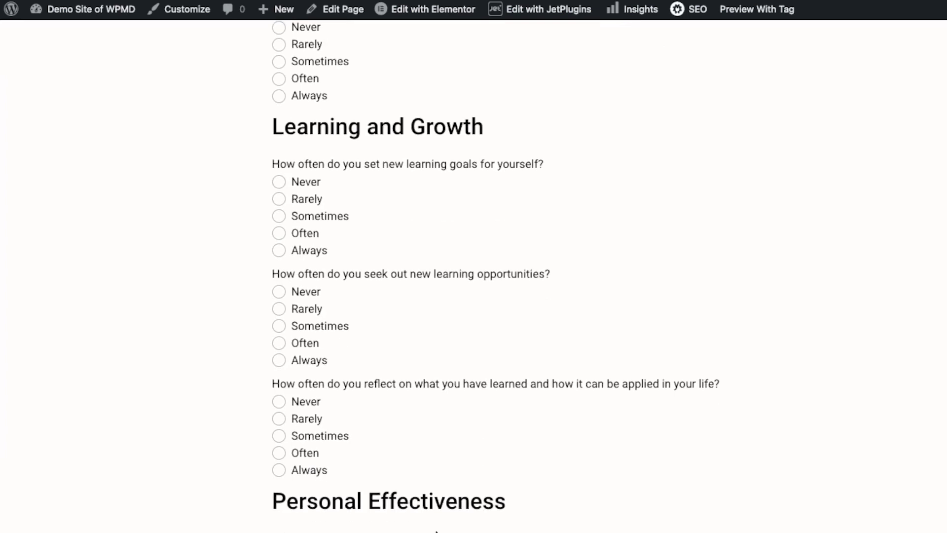
scroll(523, 493, down, 5)
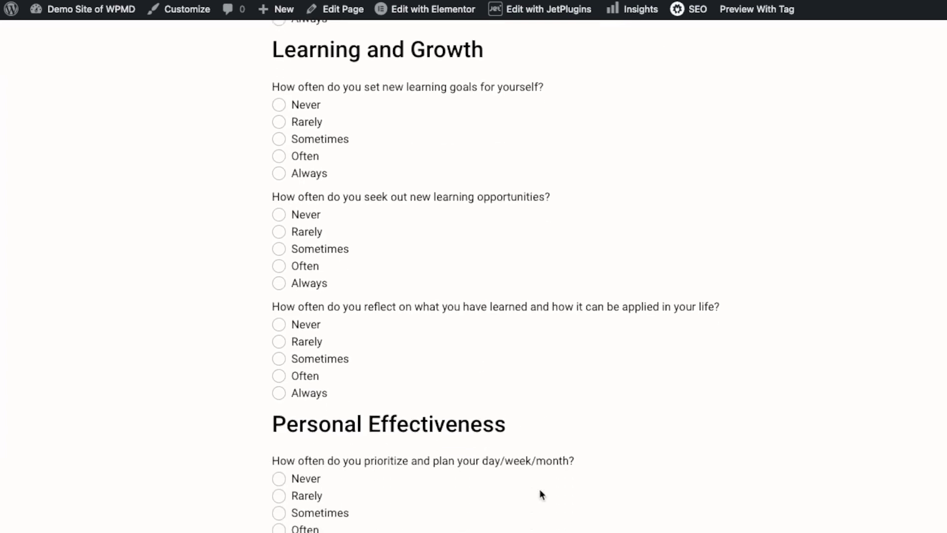
scroll(274, 63, down, 2)
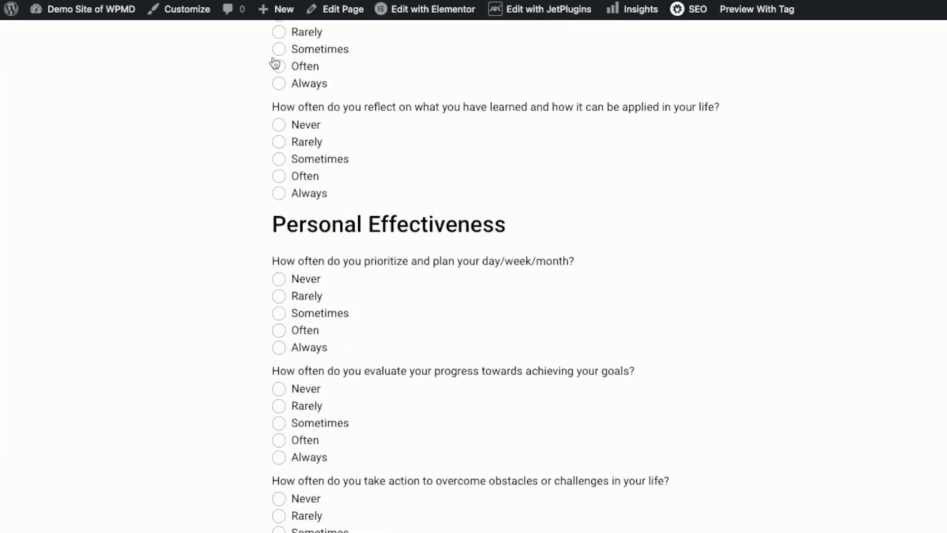
scroll(521, 320, up, 6)
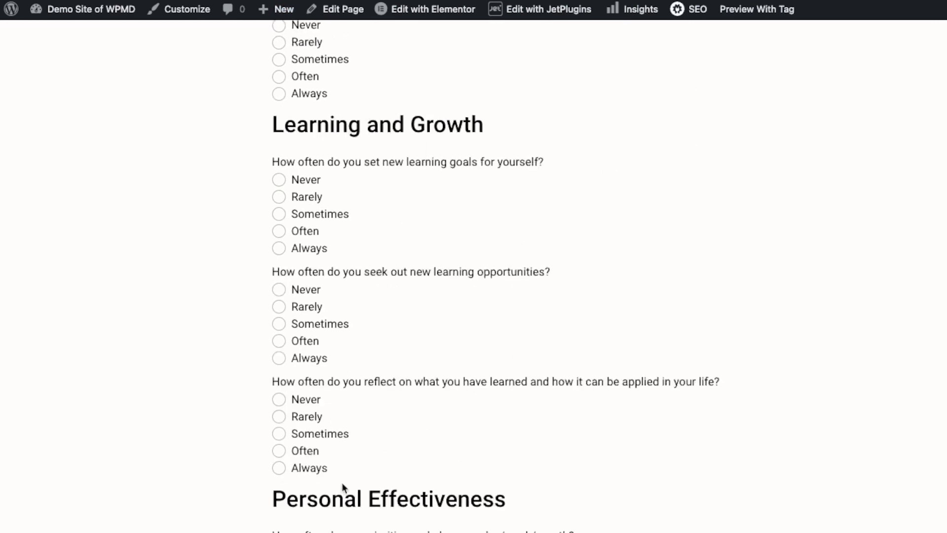
scroll(443, 436, up, 3)
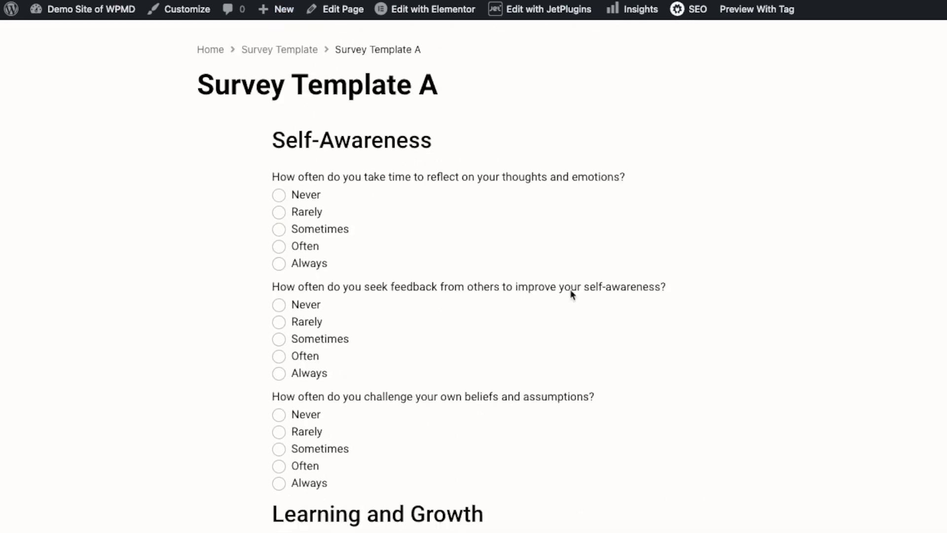
scroll(461, 247, up, 1)
scroll(465, 246, down, 9)
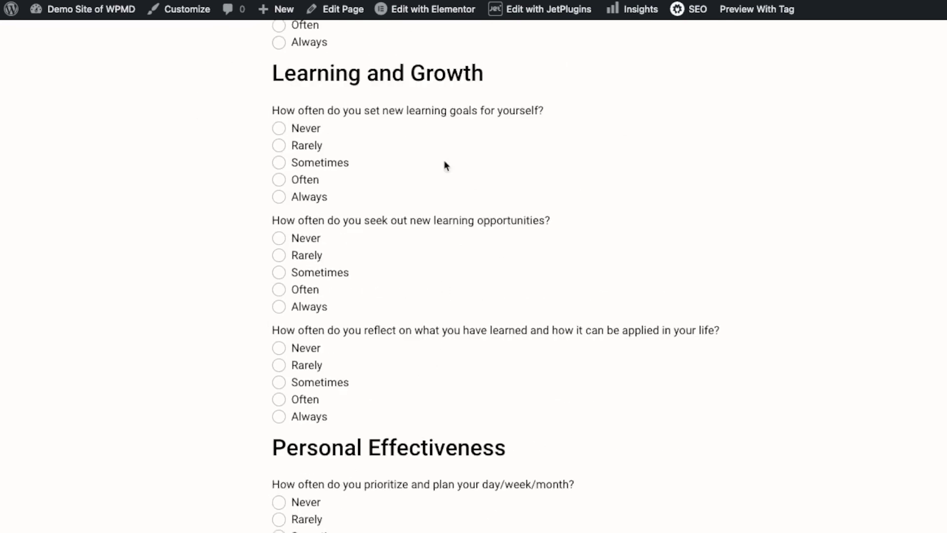
scroll(480, 278, down, 5)
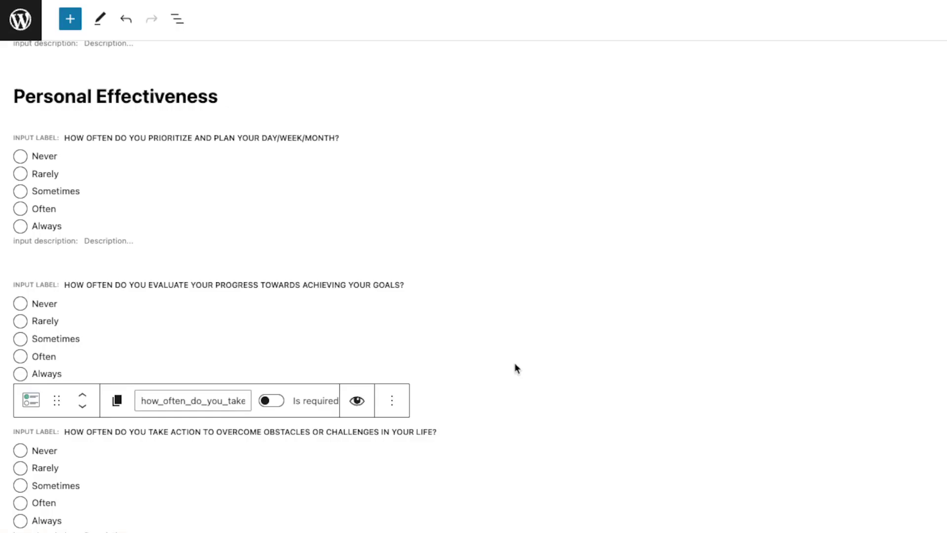
scroll(514, 363, down, 2)
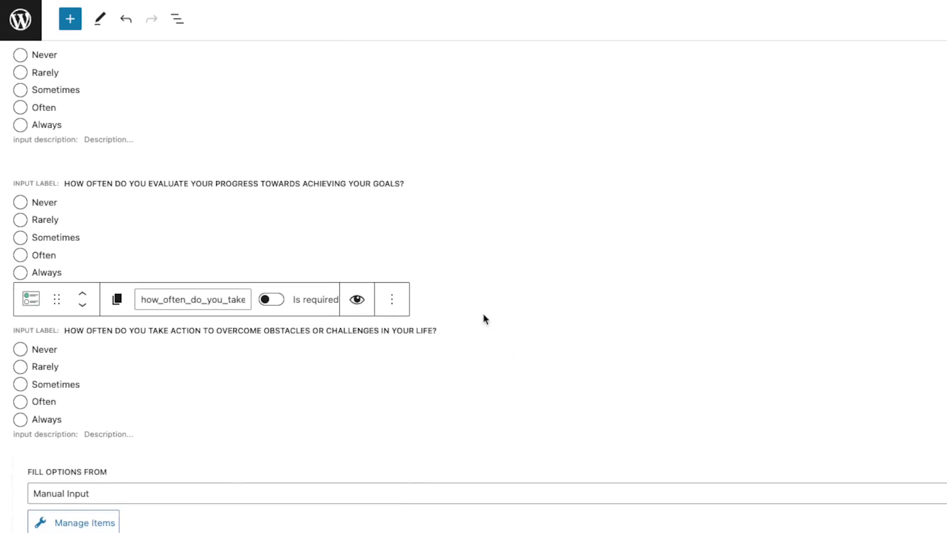
- Insert a Form Page Break block into the form and give it a previous-page button
click(70, 19)
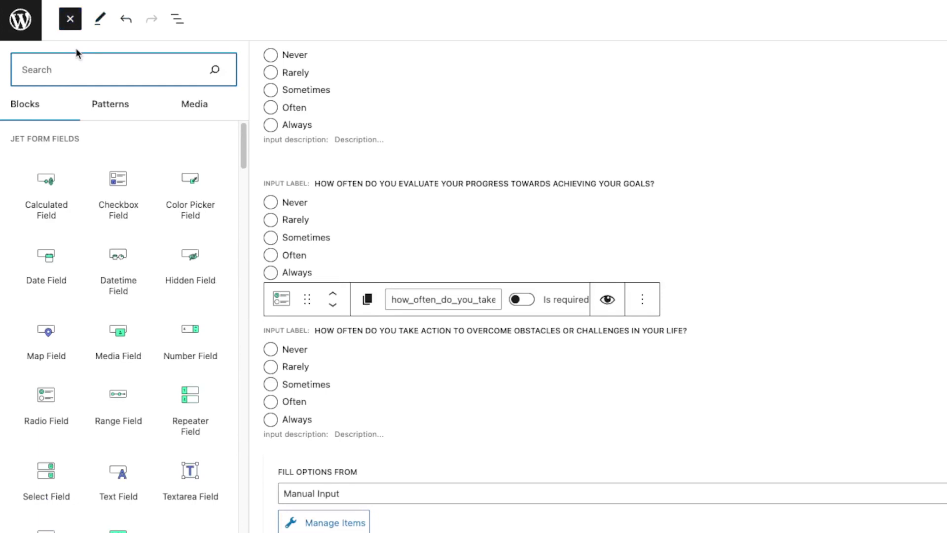
text(brea)
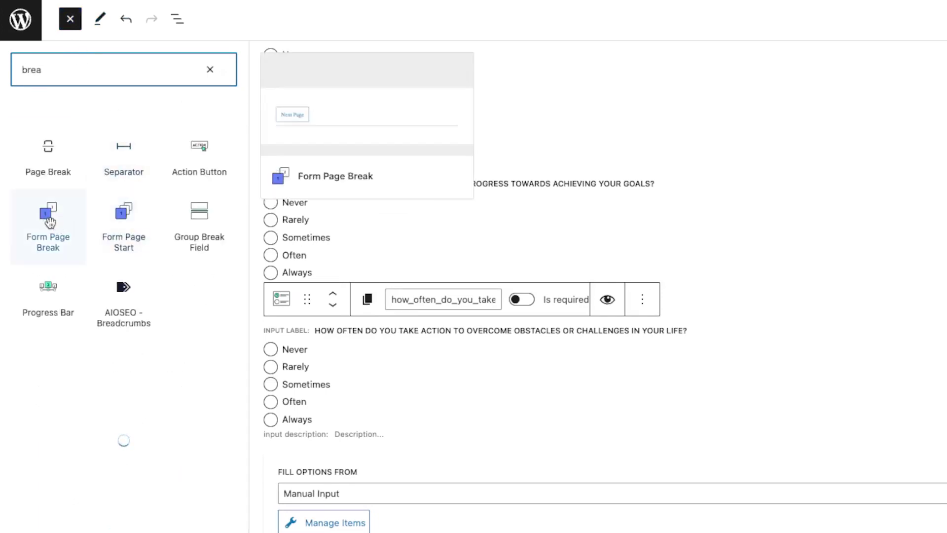
drag(50, 222, 507, 509)
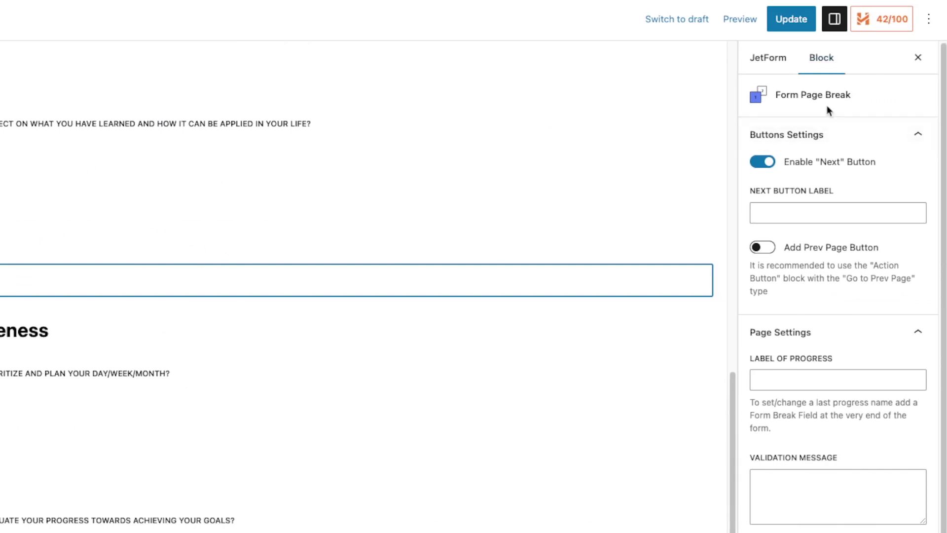
click(763, 248)
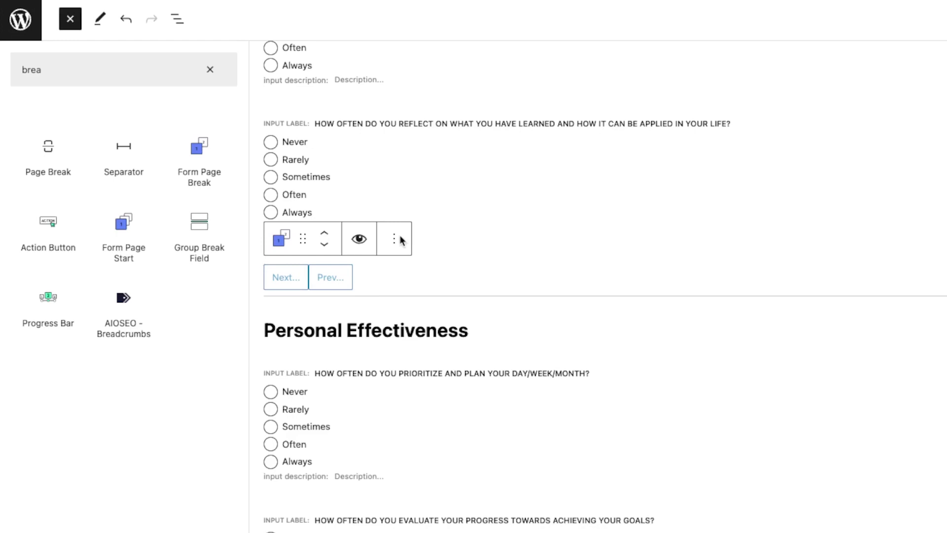
- Duplicate the page break, place the copy after the Self-Awareness questions, and update the form
click(394, 239)
click(437, 310)
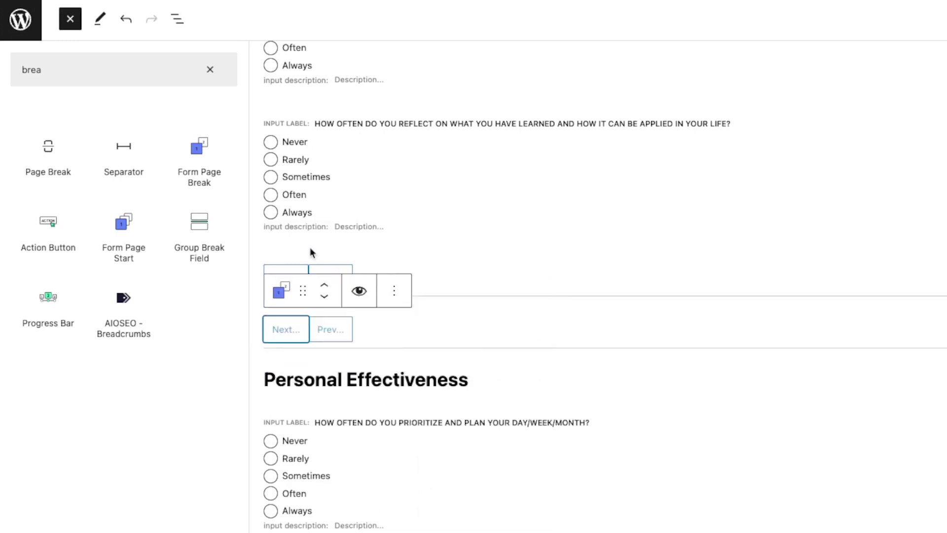
drag(303, 289, 353, 302)
scroll(298, 385, down, 5)
scroll(346, 422, up, 7)
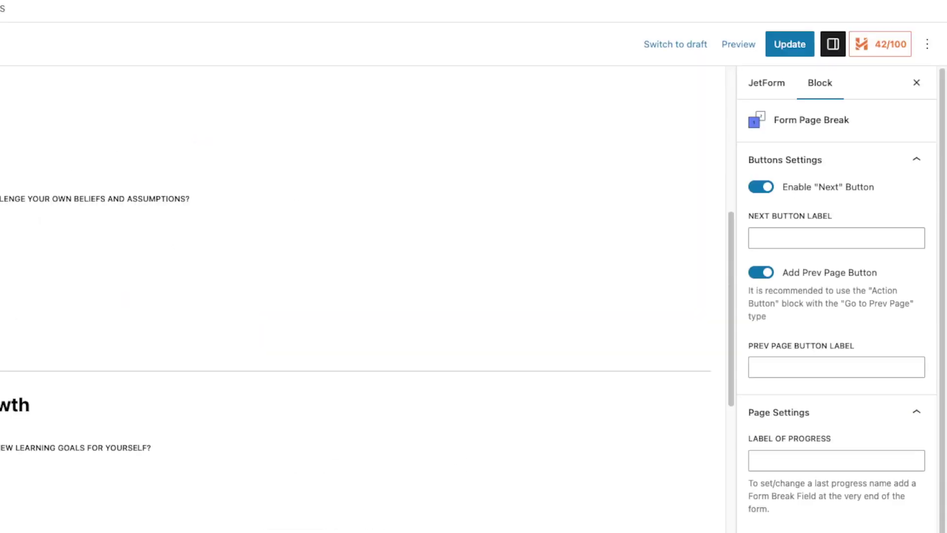
click(774, 45)
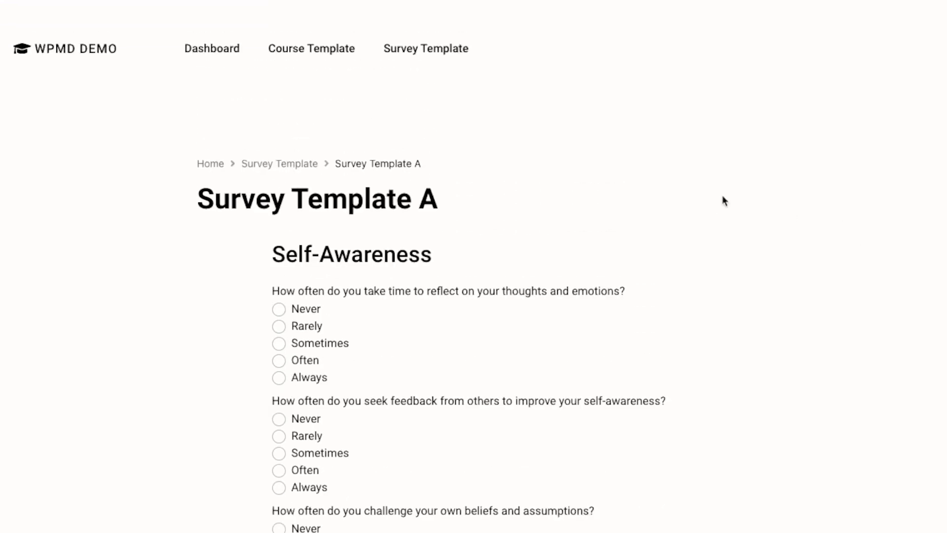
- Page through the live survey from Self-Awareness via Learning and Growth to Personal Effectiveness
drag(272, 256, 549, 292)
scroll(799, 303, down, 3)
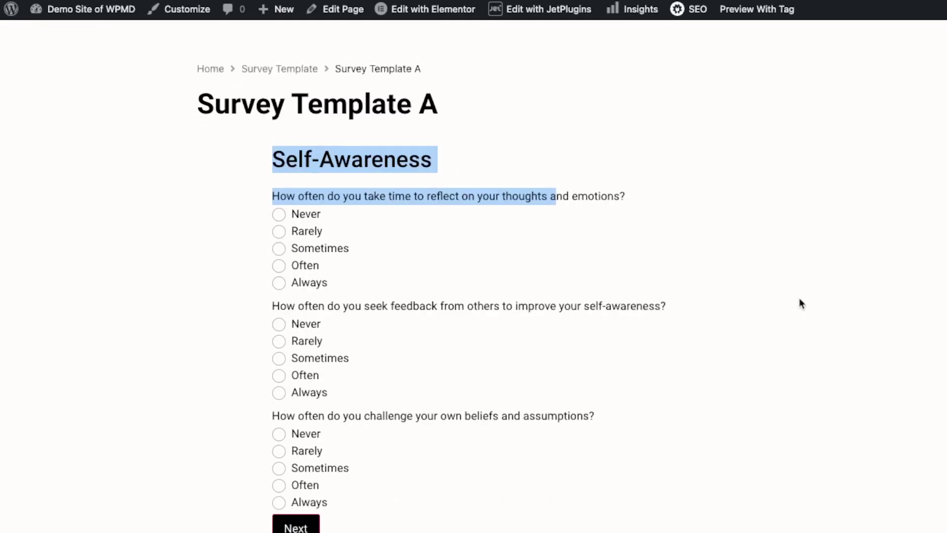
click(493, 416)
click(316, 510)
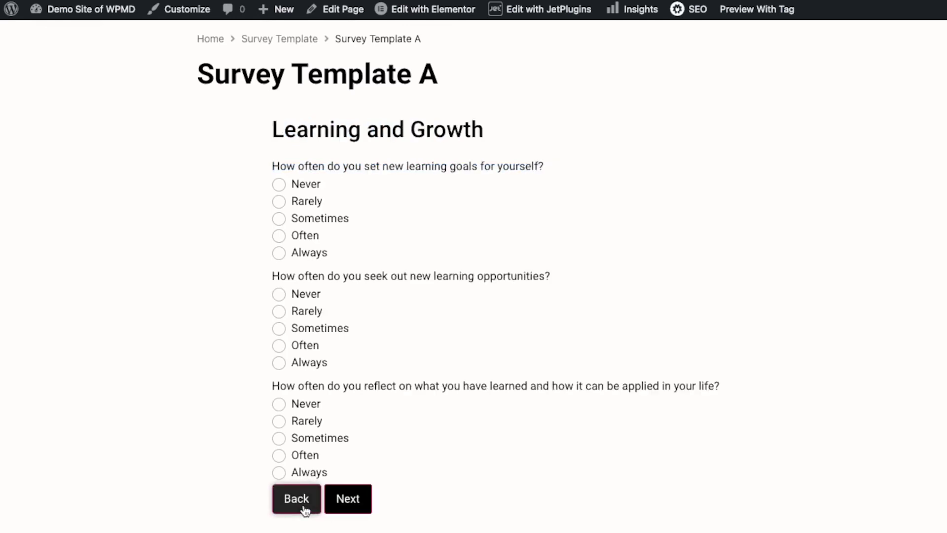
click(340, 513)
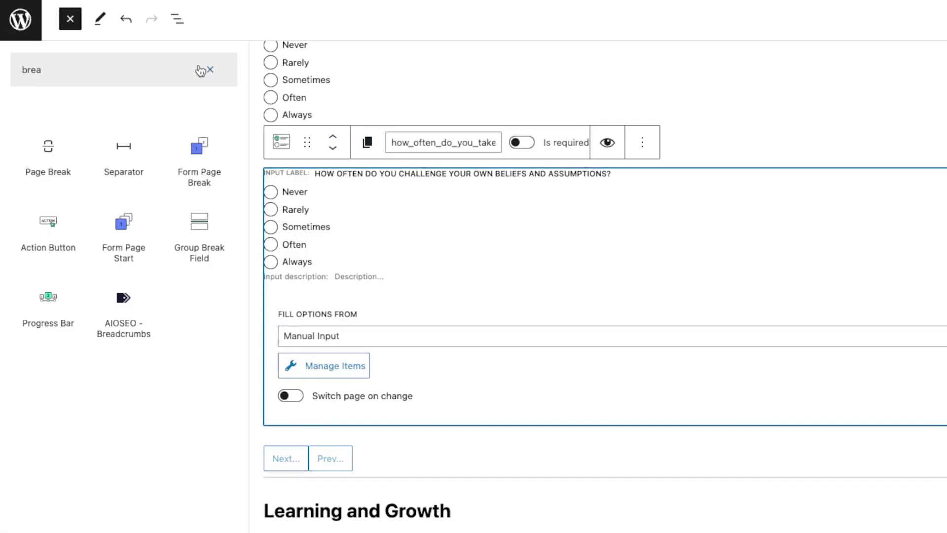
- Make the three Self-Awareness questions, including feedback and challenge-beliefs, required
click(210, 69)
scroll(641, 390, up, 10)
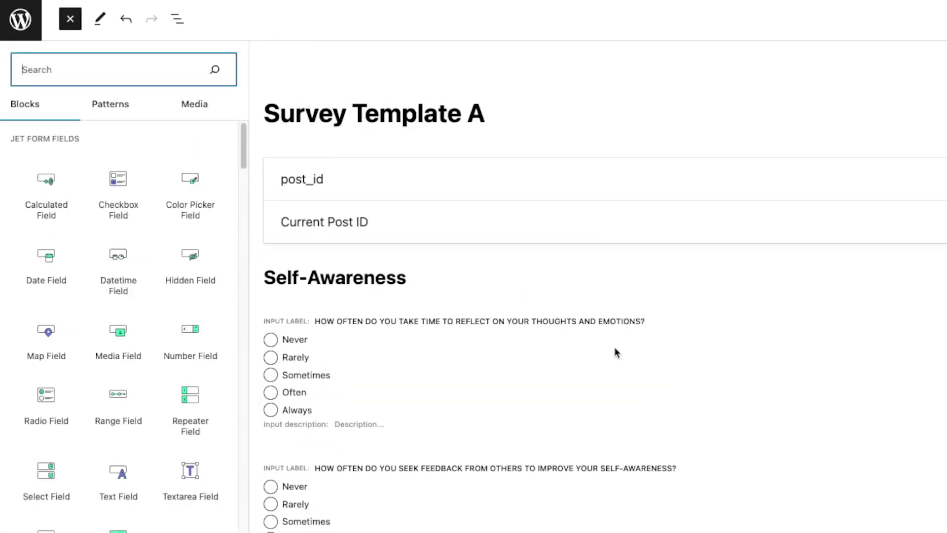
click(614, 344)
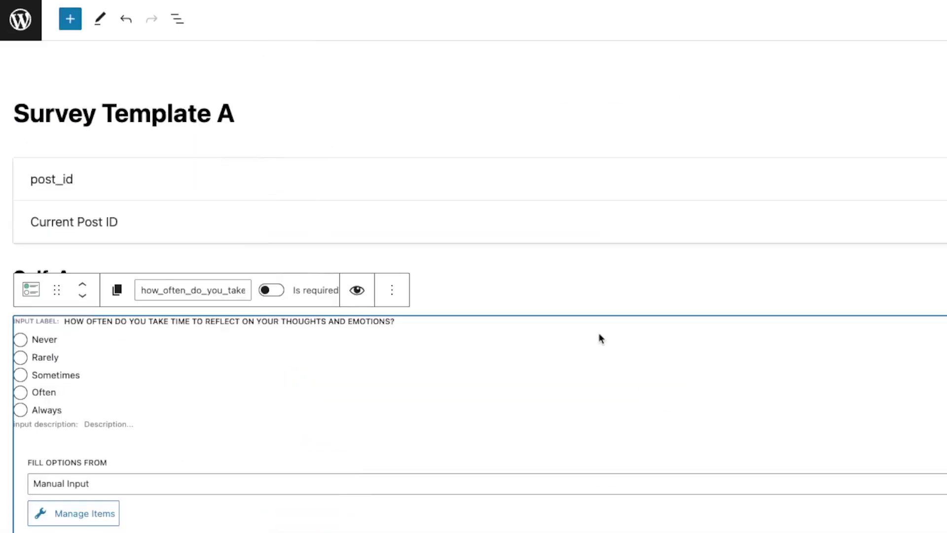
click(285, 295)
scroll(444, 319, down, 5)
click(395, 393)
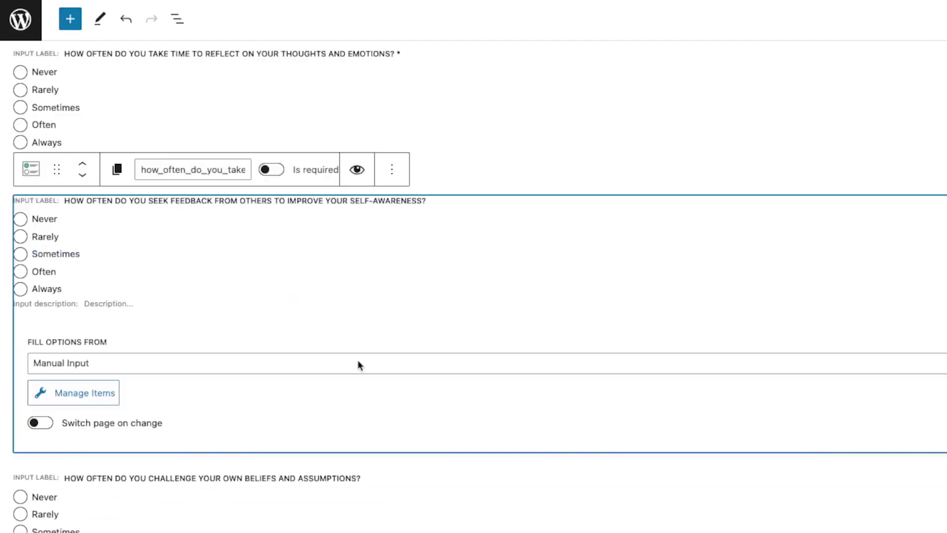
click(277, 169)
scroll(288, 353, down, 3)
click(279, 397)
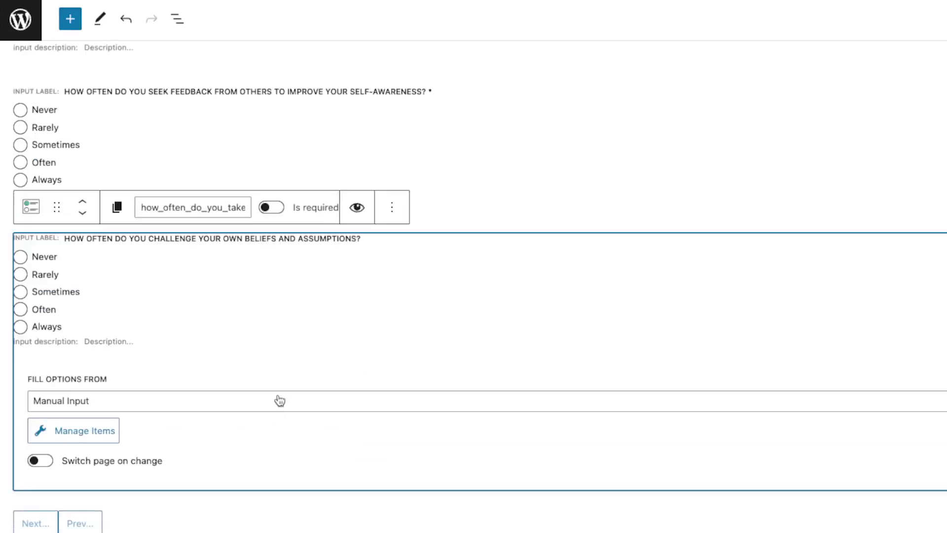
click(277, 207)
scroll(390, 321, down, 5)
- Make the learning-goals, learning-opportunities and reflect-on-learning questions required
click(393, 258)
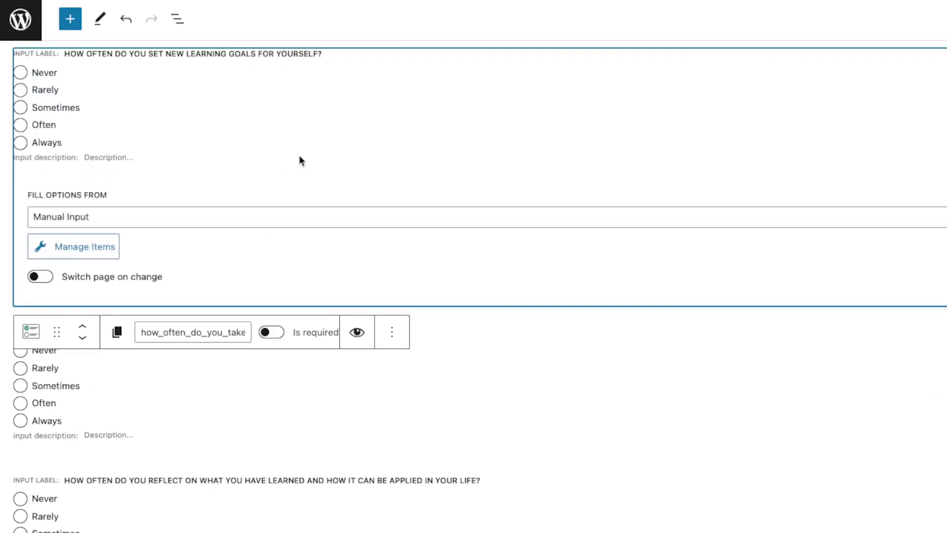
click(276, 145)
scroll(357, 284, down, 5)
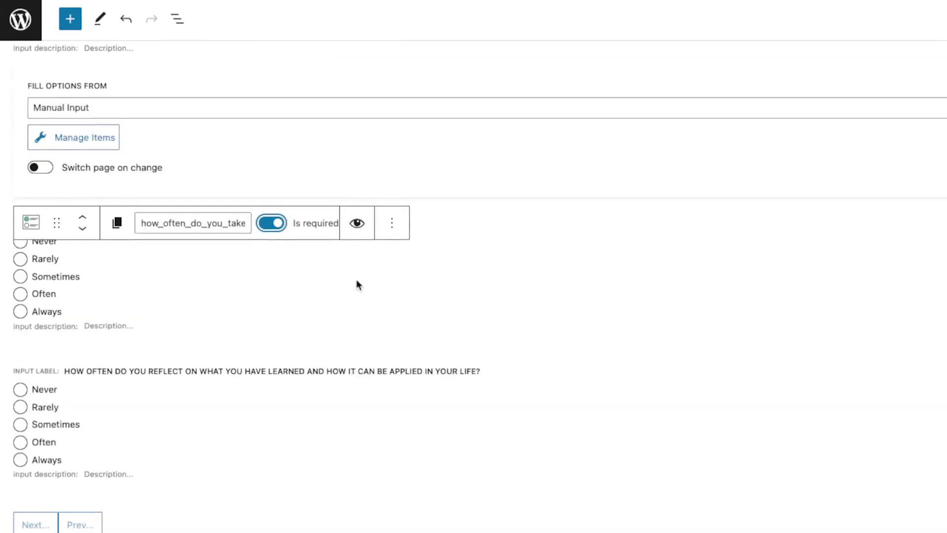
click(383, 314)
scroll(324, 209, up, 3)
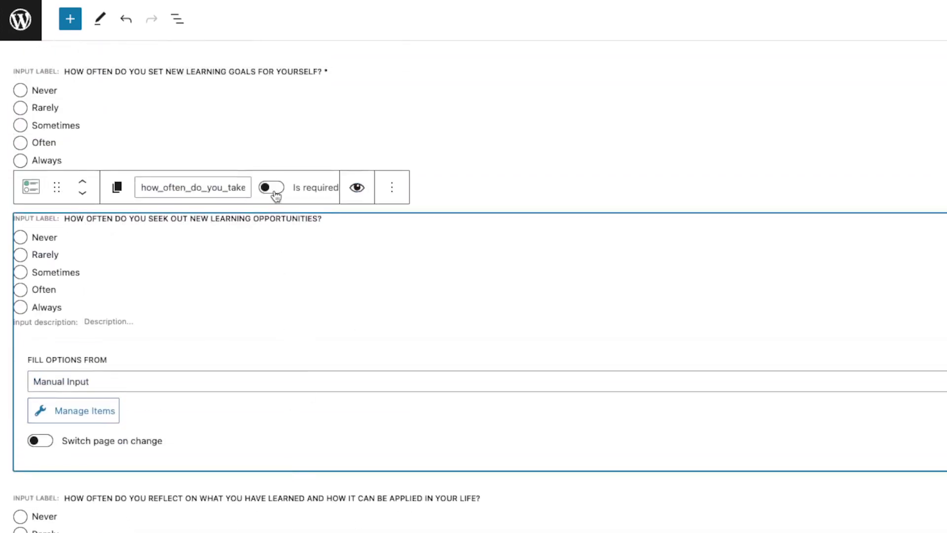
click(275, 187)
scroll(353, 395, down, 2)
click(353, 458)
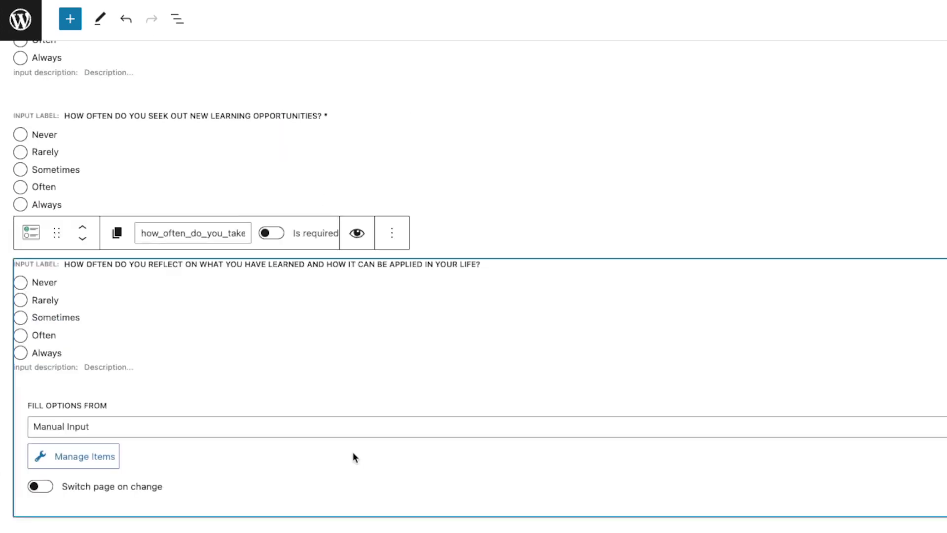
click(291, 230)
- Make the prioritize, evaluate-progress and take-action questions required, then update the form
scroll(490, 244, down, 3)
scroll(418, 425, down, 3)
click(417, 424)
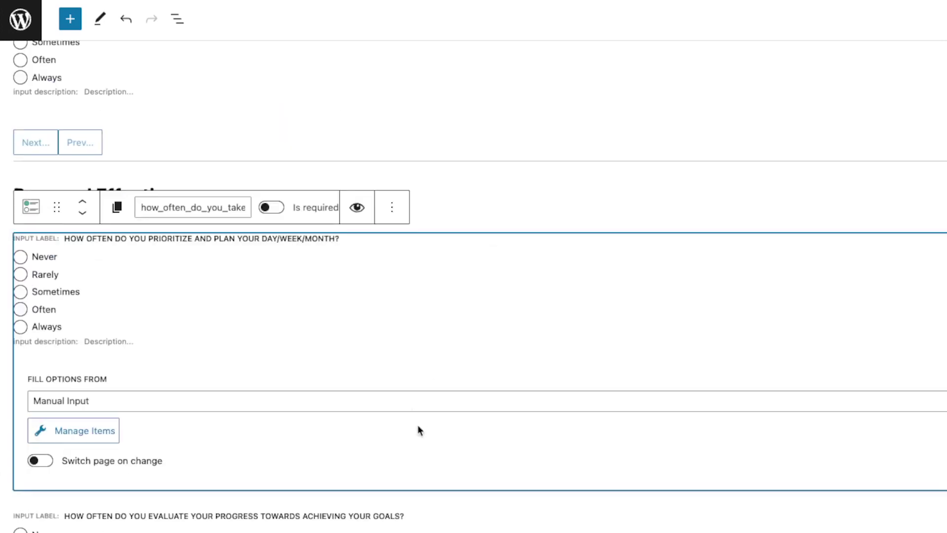
click(273, 207)
scroll(374, 368, down, 5)
click(321, 255)
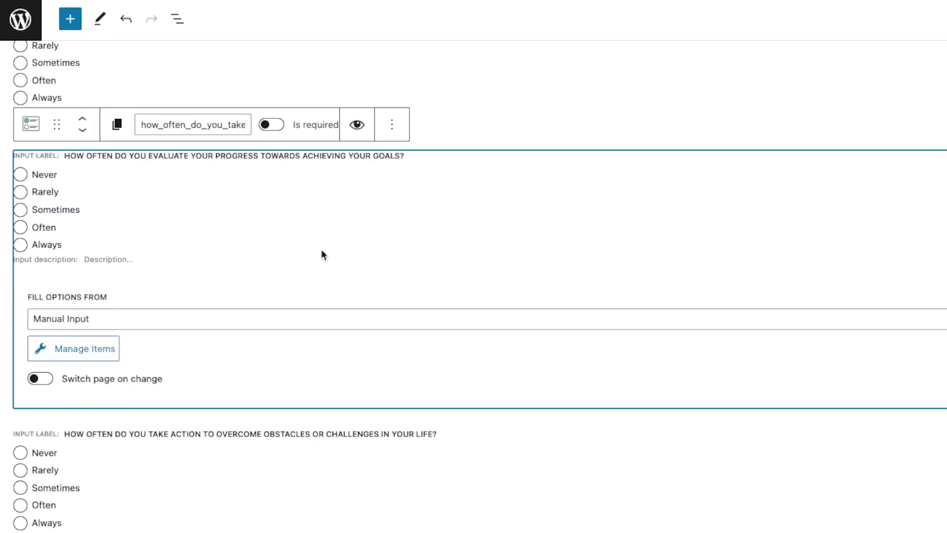
click(276, 125)
click(393, 478)
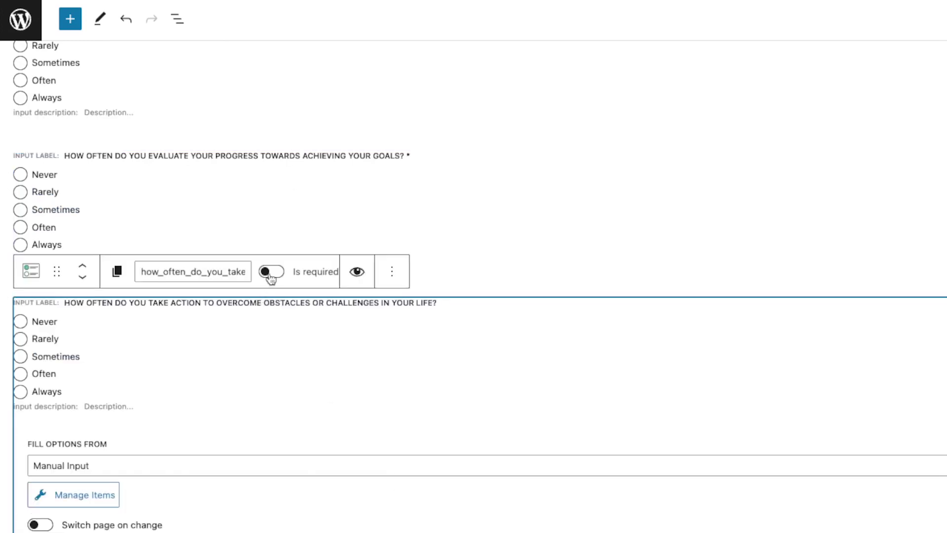
click(271, 272)
click(770, 44)
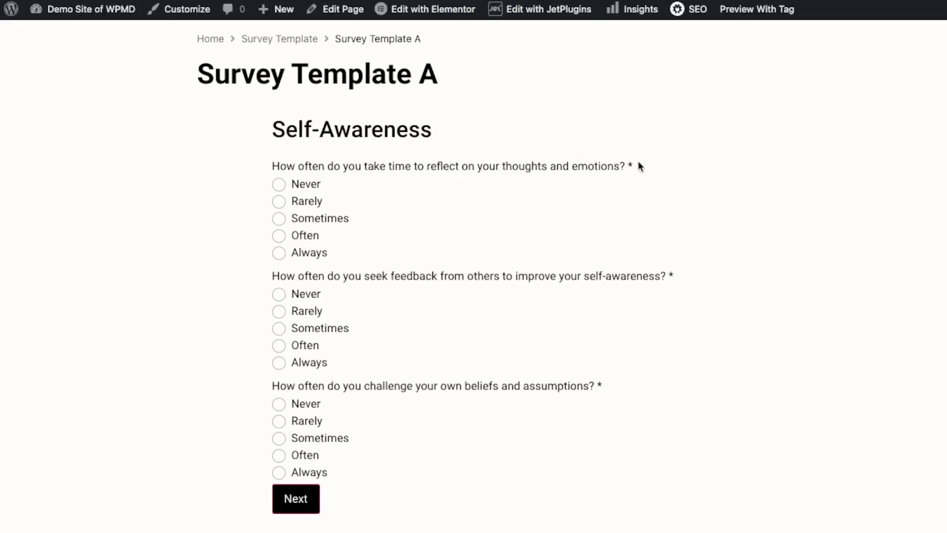
- Check the required asterisks on the three Self-Awareness questions of the live survey
drag(634, 167, 629, 163)
drag(675, 277, 670, 274)
drag(607, 390, 597, 384)
drag(675, 279, 671, 276)
drag(622, 164, 616, 180)
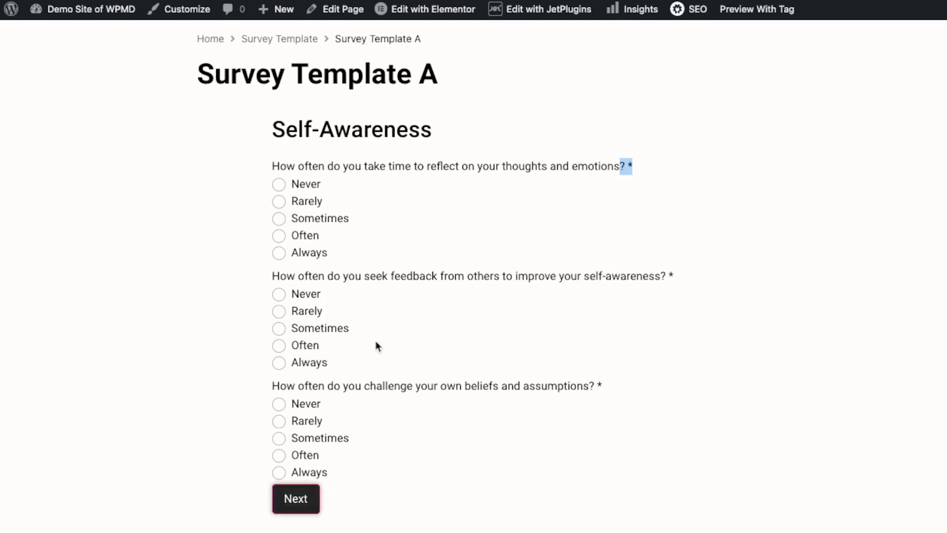
click(336, 265)
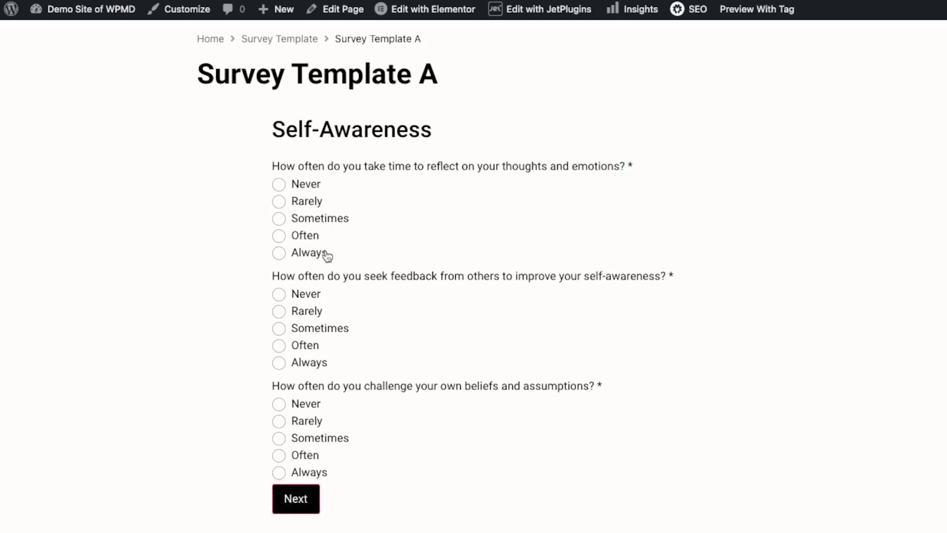
- Answer Never to all three Self-Awareness questions and go to the next page
click(304, 187)
click(299, 298)
click(314, 404)
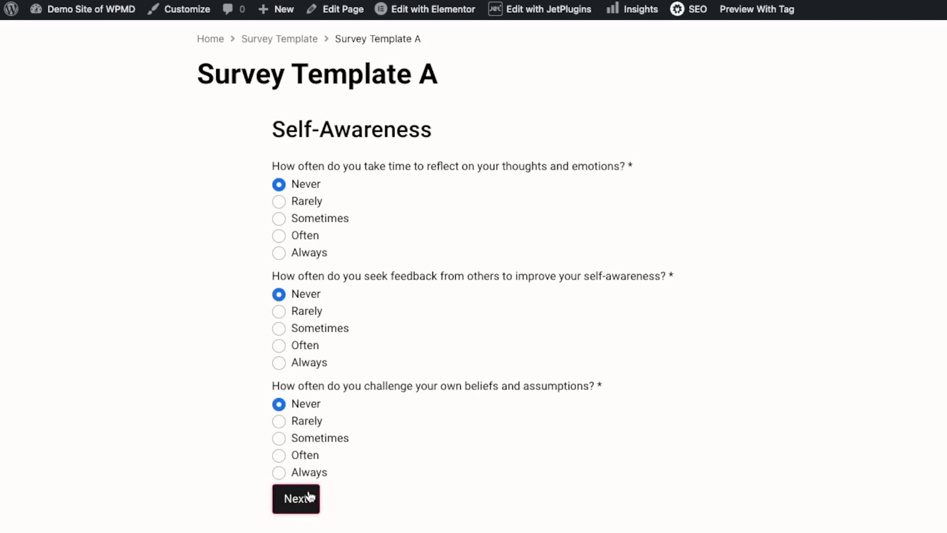
click(309, 499)
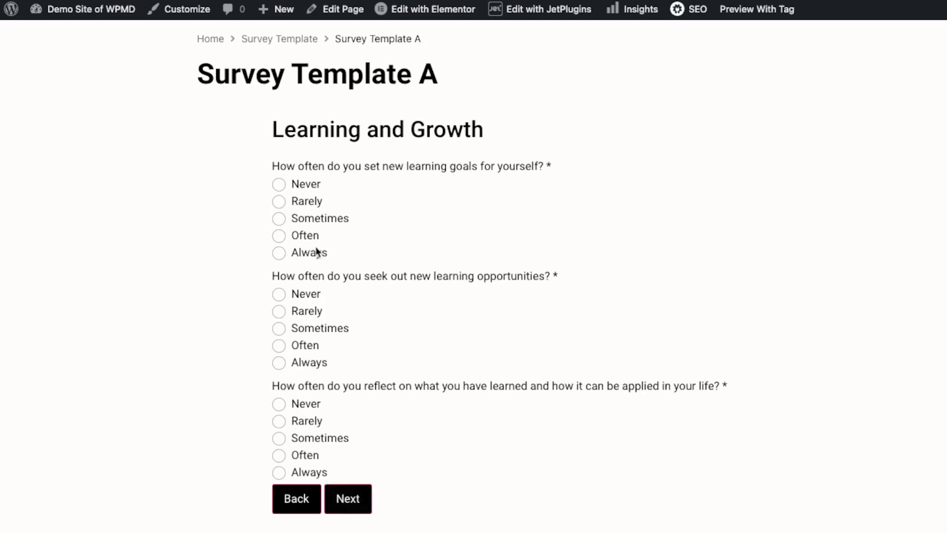
- Return to the Notion Self-Awareness page and check off the 'Create the survey questions' to-do
click(281, 509)
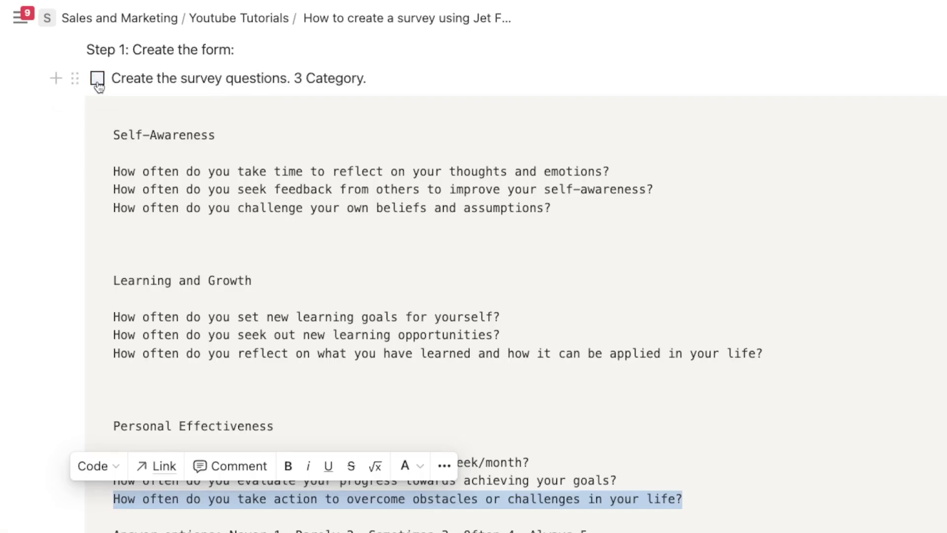
click(98, 81)
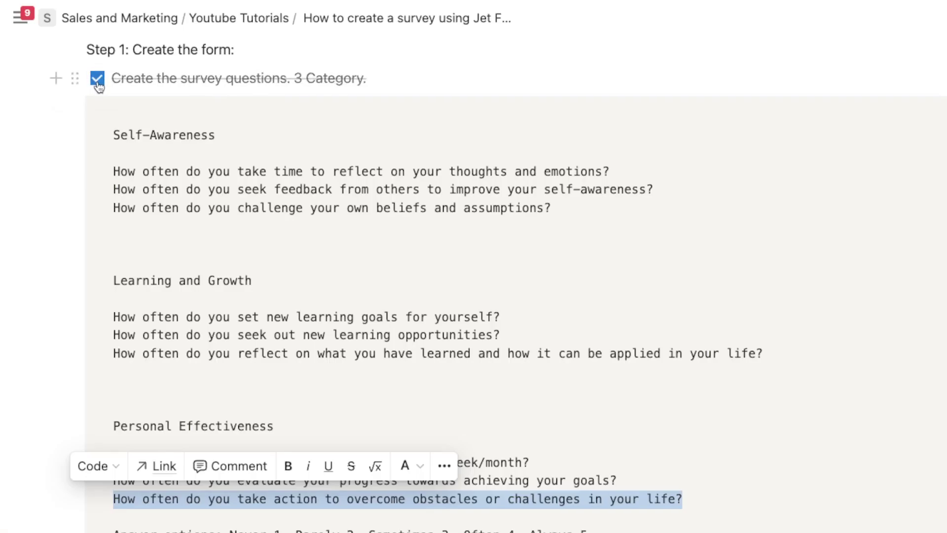
click(368, 78)
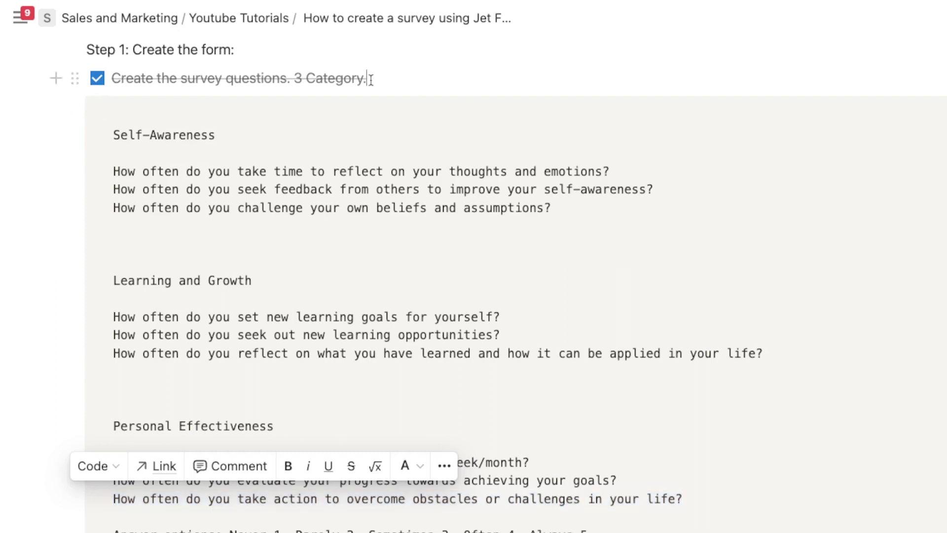
scroll(384, 79, up, 1)
- Review the remaining to-dos: '3 Category', 'Assign Number Value' and 'Calculate Average'
drag(367, 108, 295, 108)
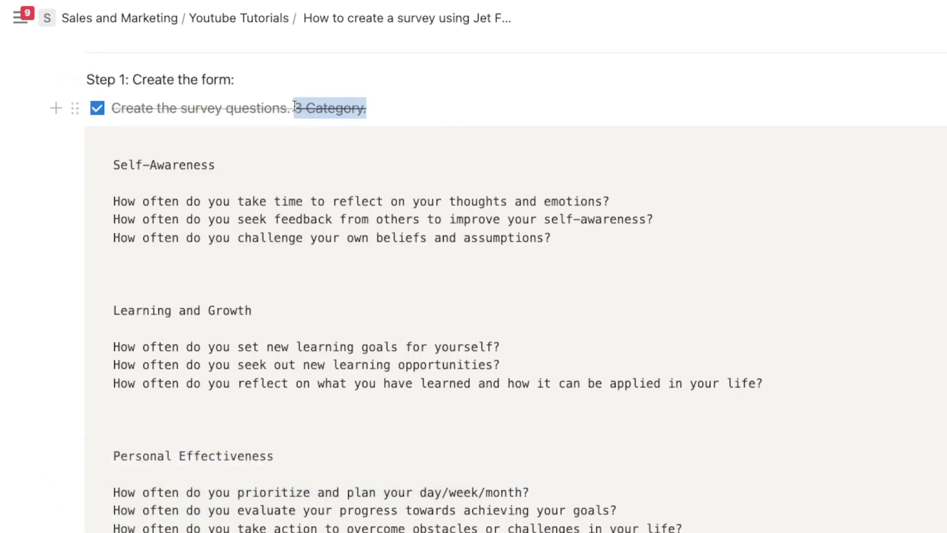
scroll(410, 141, down, 1)
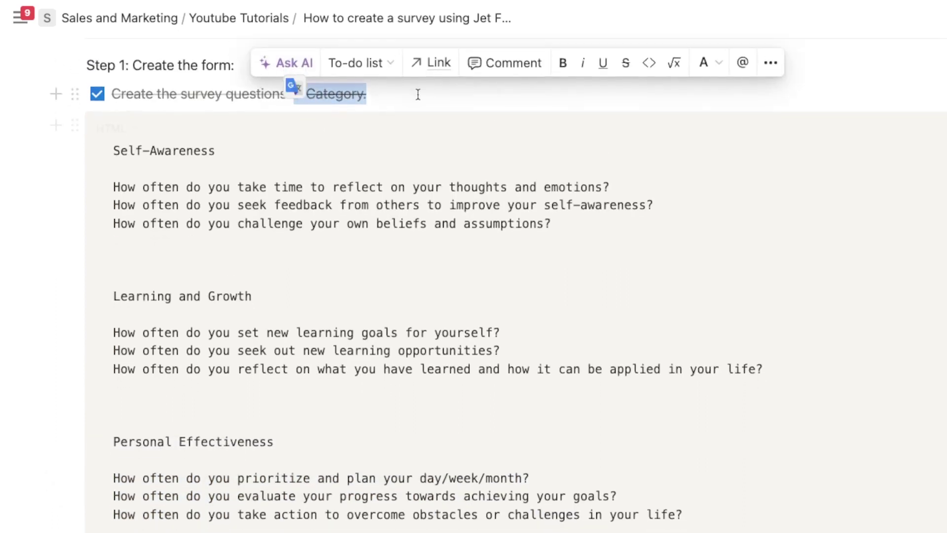
scroll(418, 94, down, 1)
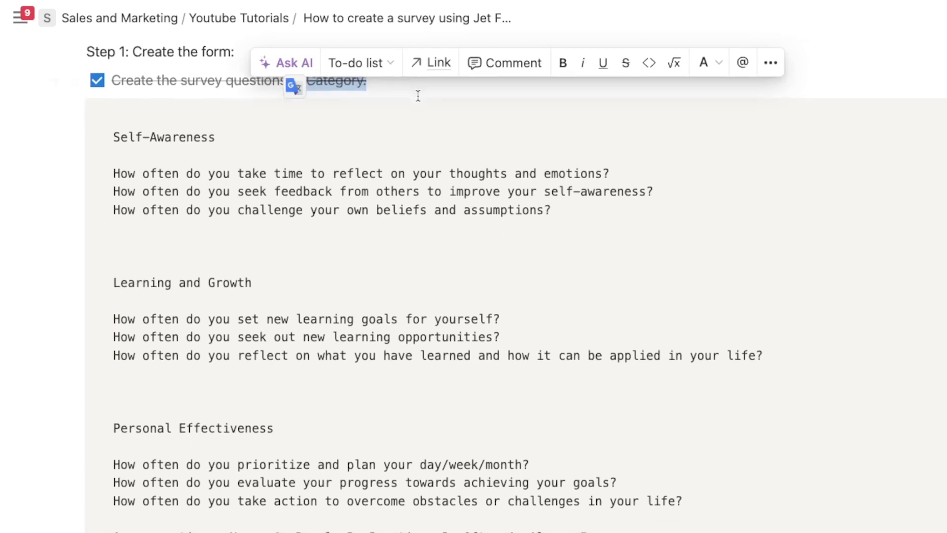
scroll(418, 97, down, 5)
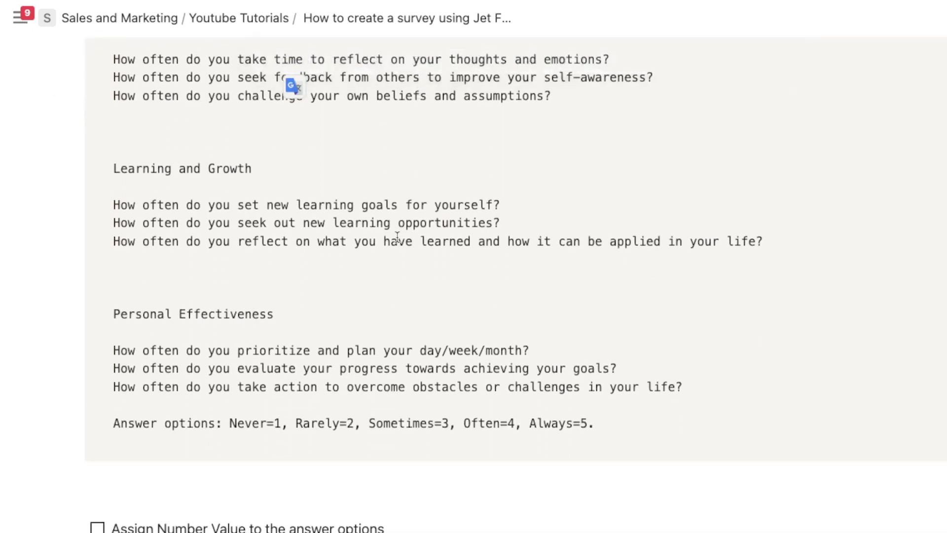
scroll(171, 529, down, 5)
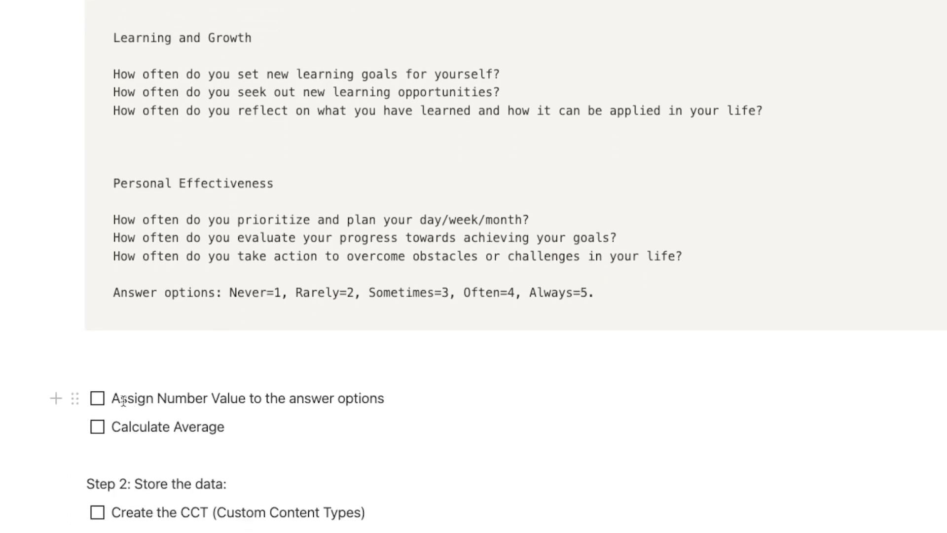
drag(115, 399, 378, 401)
drag(252, 429, 117, 427)
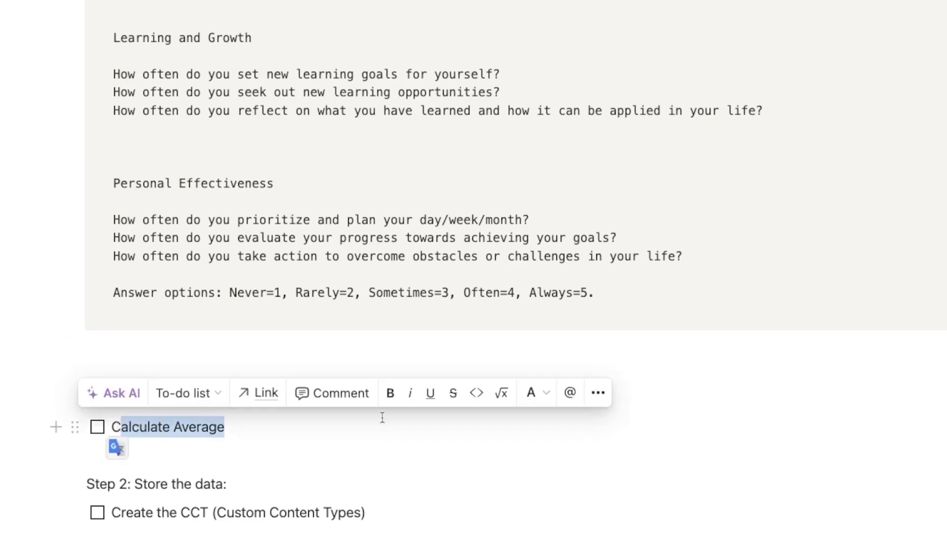